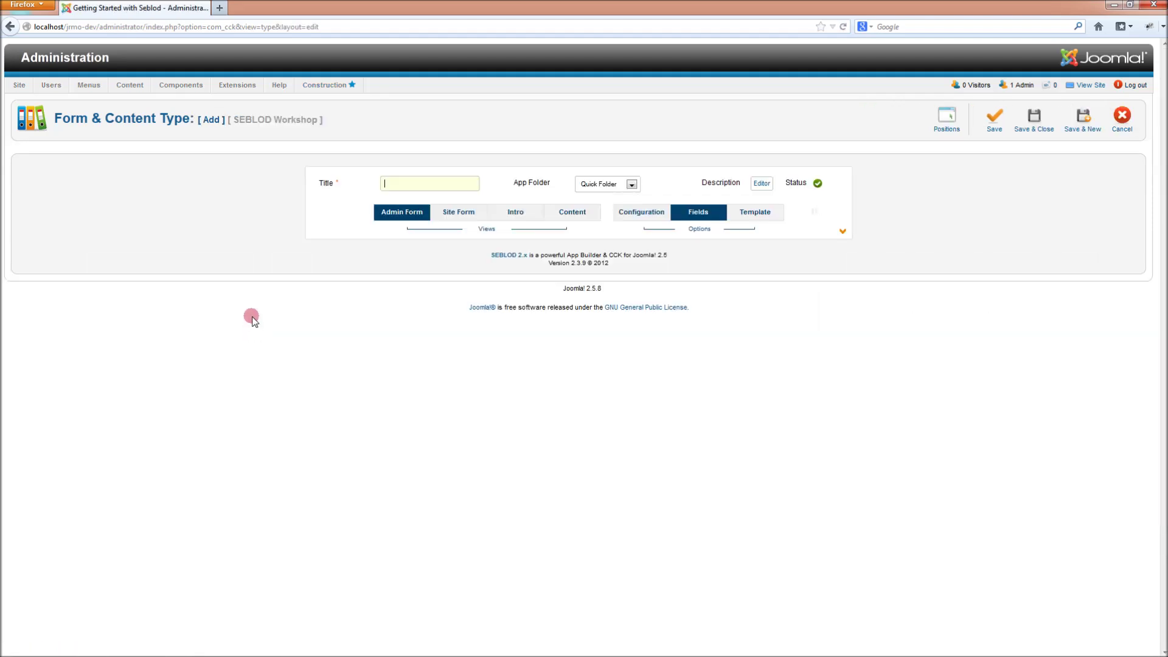
Title the content type Books and set the live value of its Article Category Id field to the Books category
type("Books")
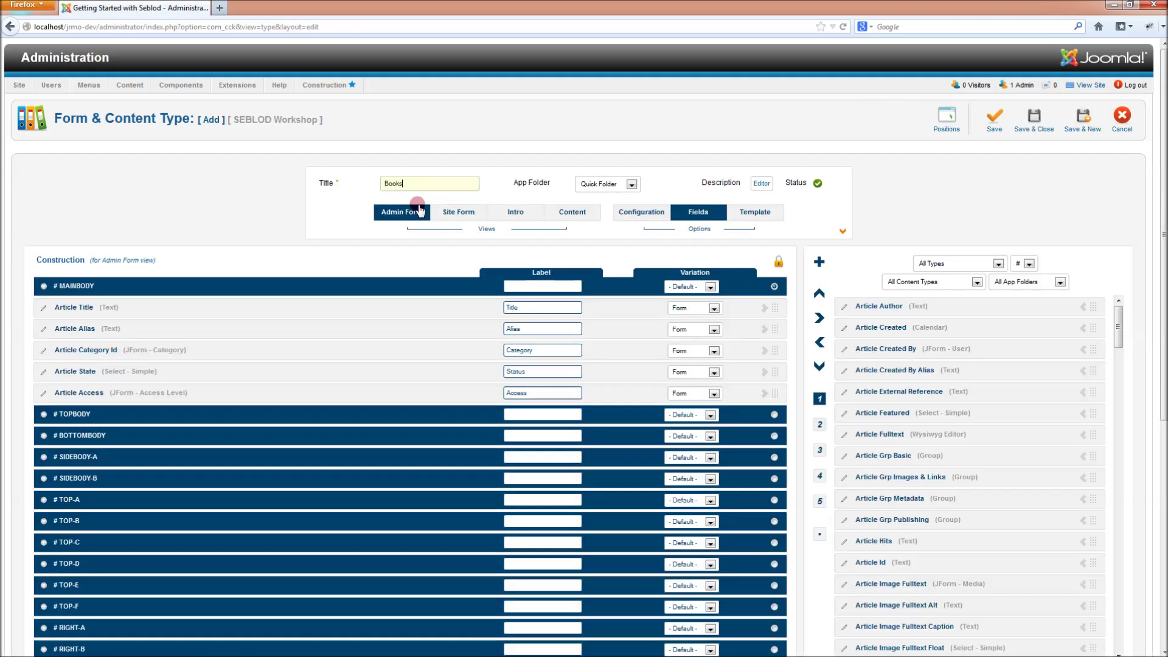
left_click(822, 426)
left_click(736, 350)
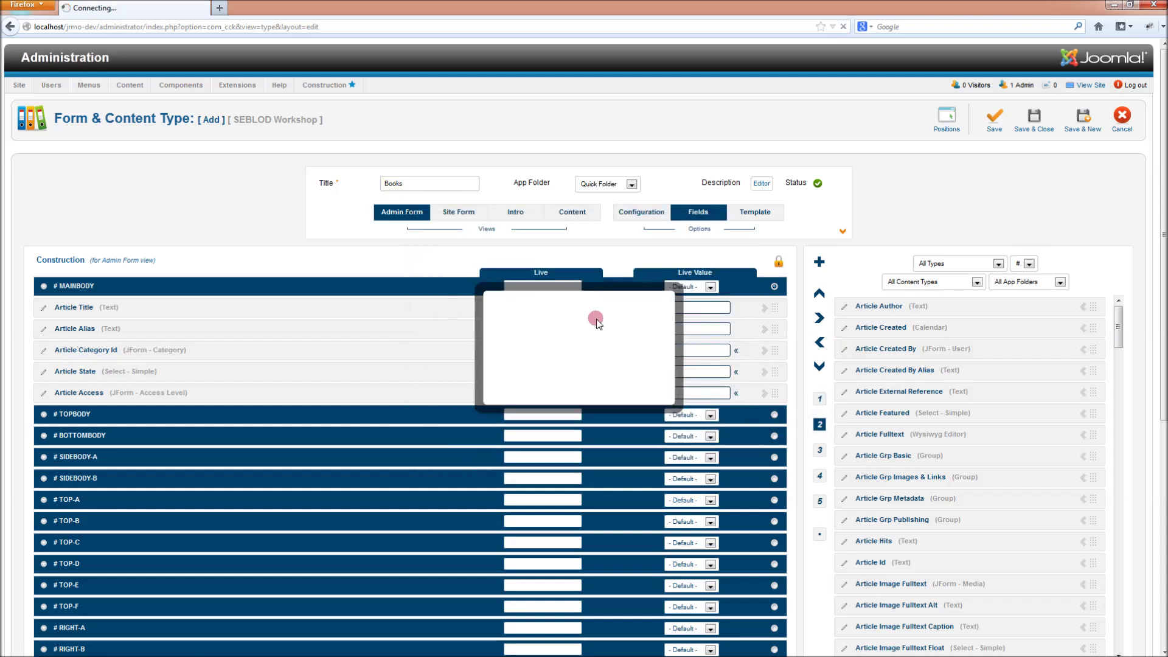
left_click(575, 353)
left_click(578, 411)
left_click(571, 308)
Set the variation of the Article Category Id field to Hidden in the admin form
left_click(820, 450)
left_click(817, 399)
left_click(675, 350)
left_click(683, 369)
left_click(715, 372)
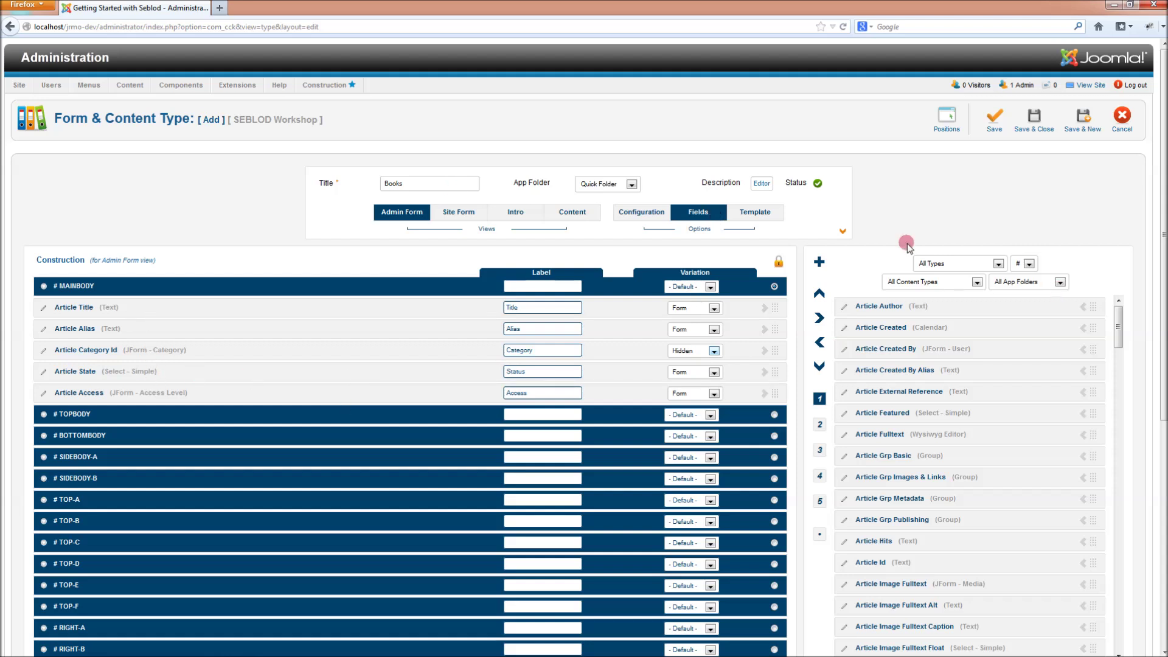
Add a new field titled Book Cover with the upload type Image
left_click(818, 262)
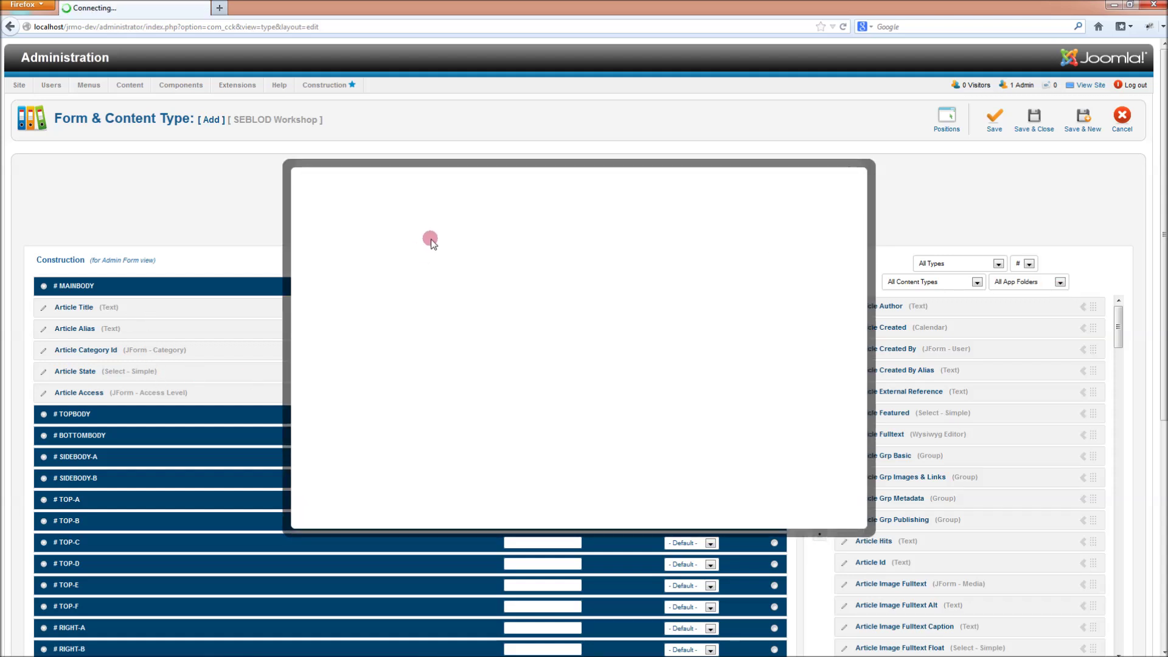
left_click(433, 215)
type("Book Cover")
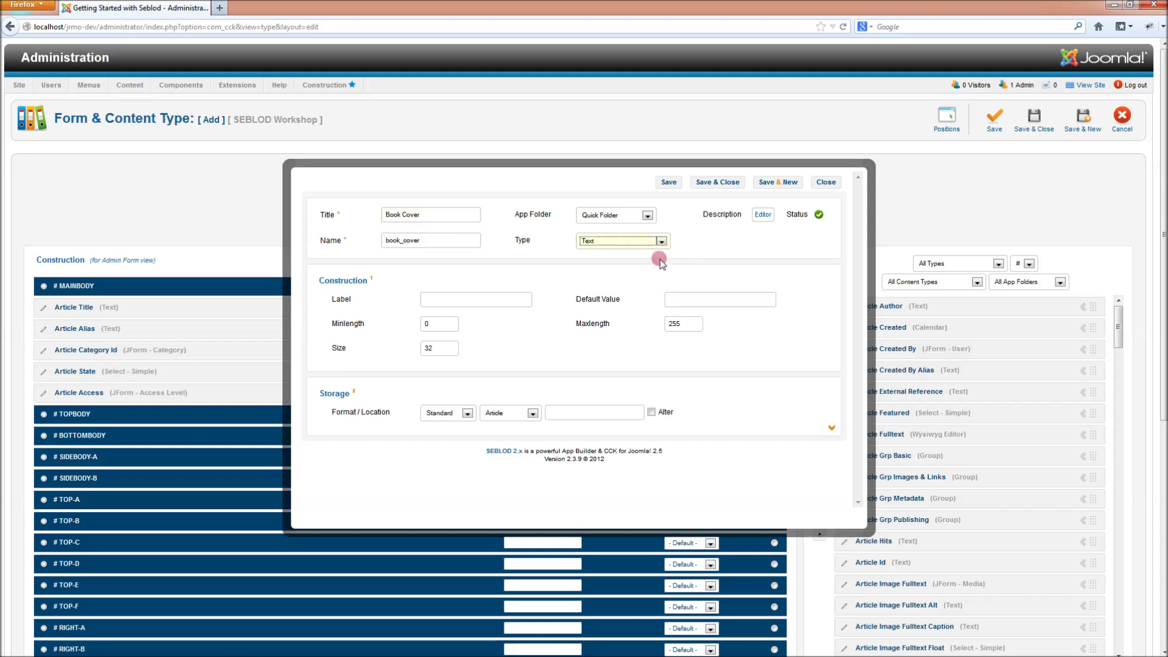
left_click(660, 241)
scroll(627, 293, "up", 5)
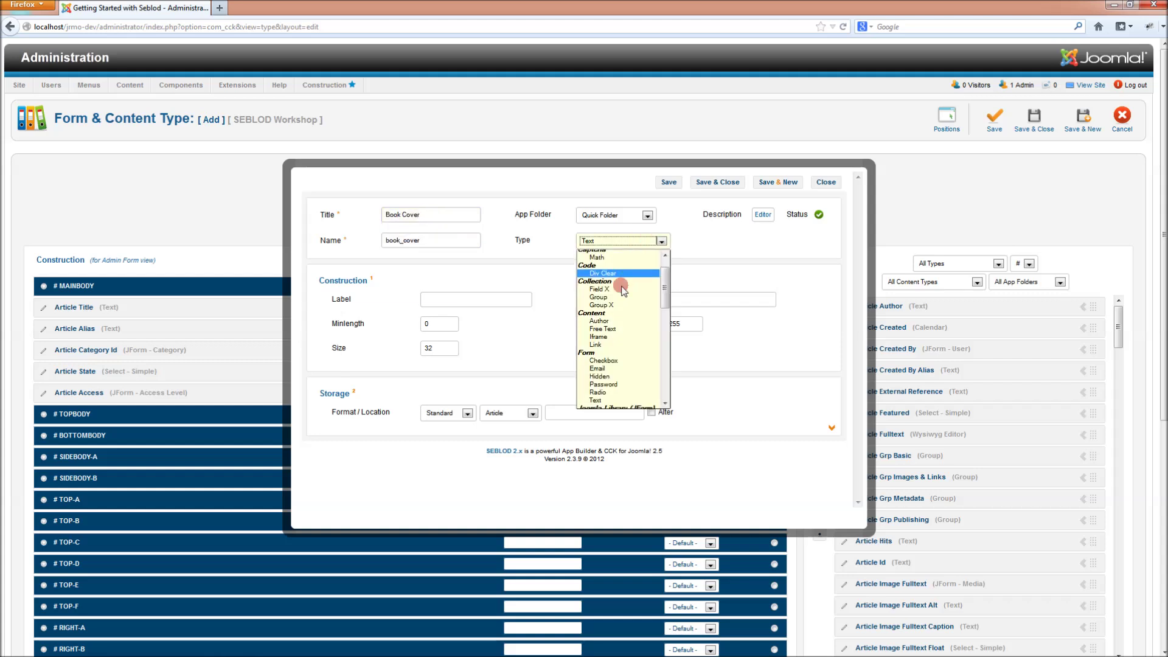
scroll(628, 314, "down", 5)
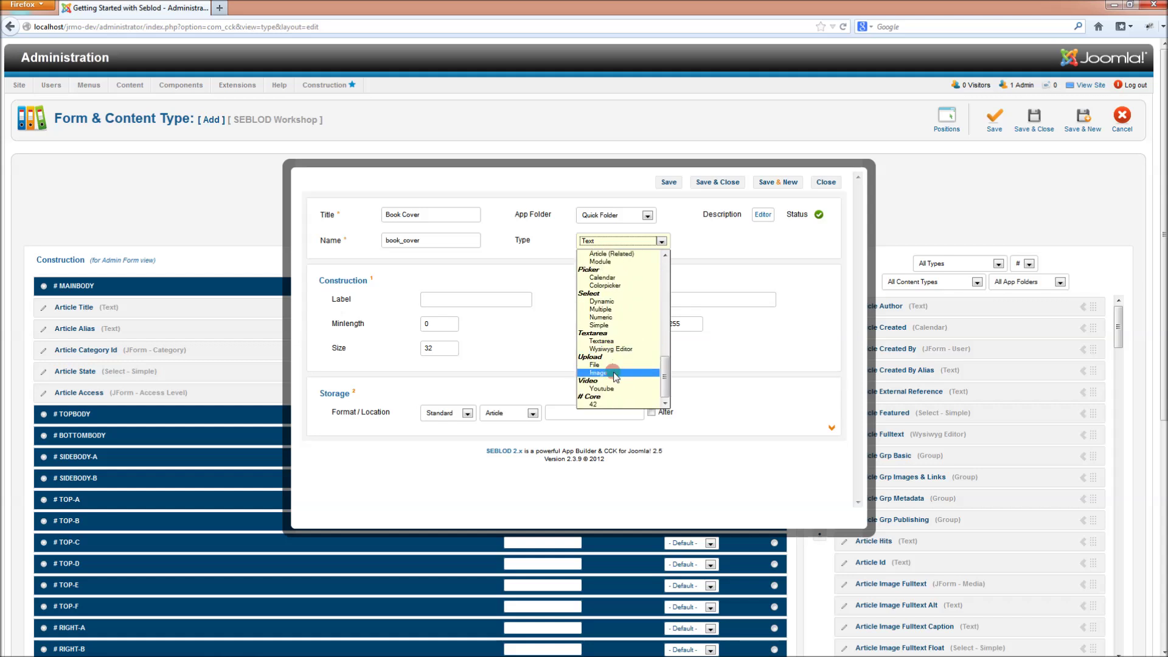
left_click(614, 373)
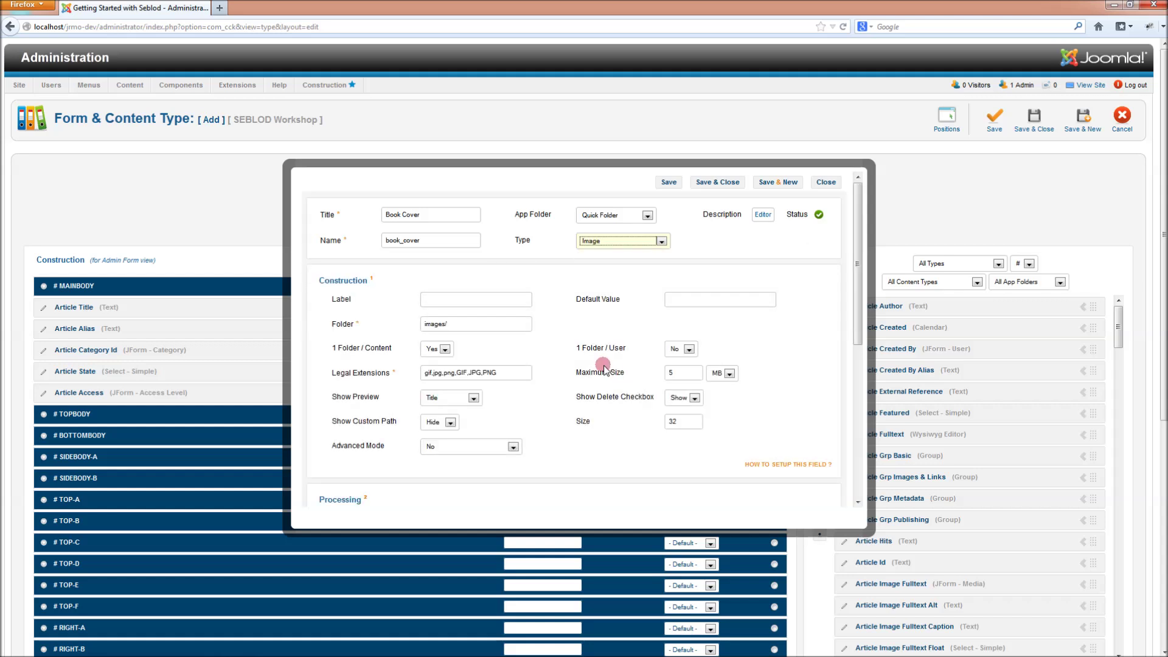
Set the Book Cover folder to images/books and its Thumbnail1 size to 100 x 100 px, and save the field
left_click(481, 320)
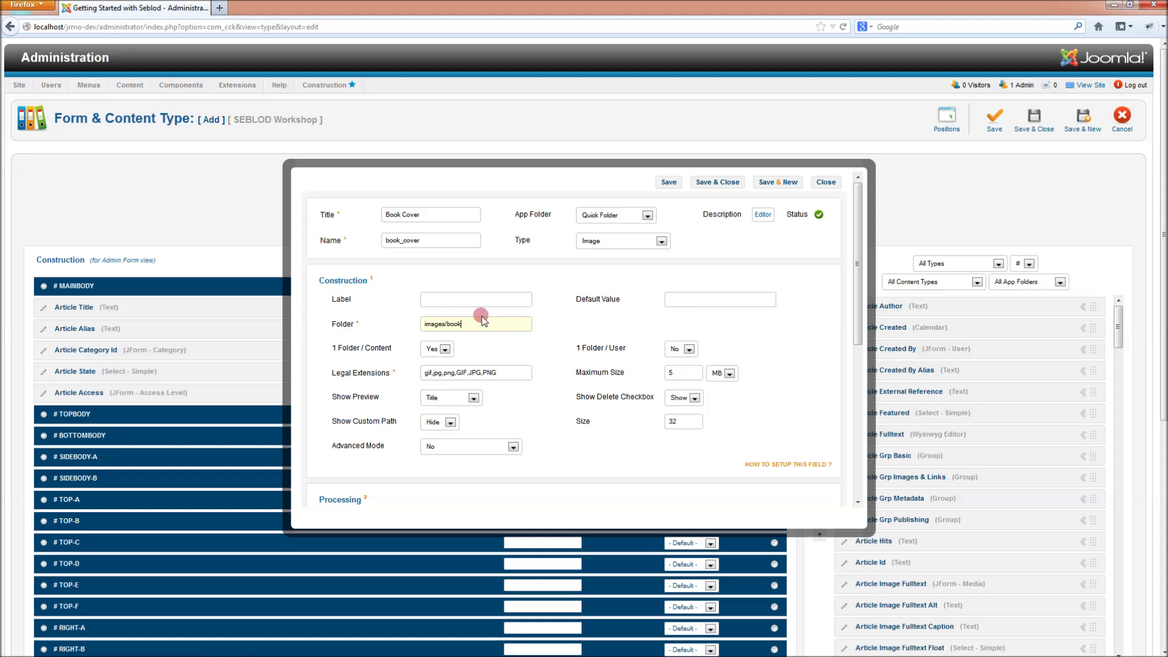
scroll(482, 321, "down", 5)
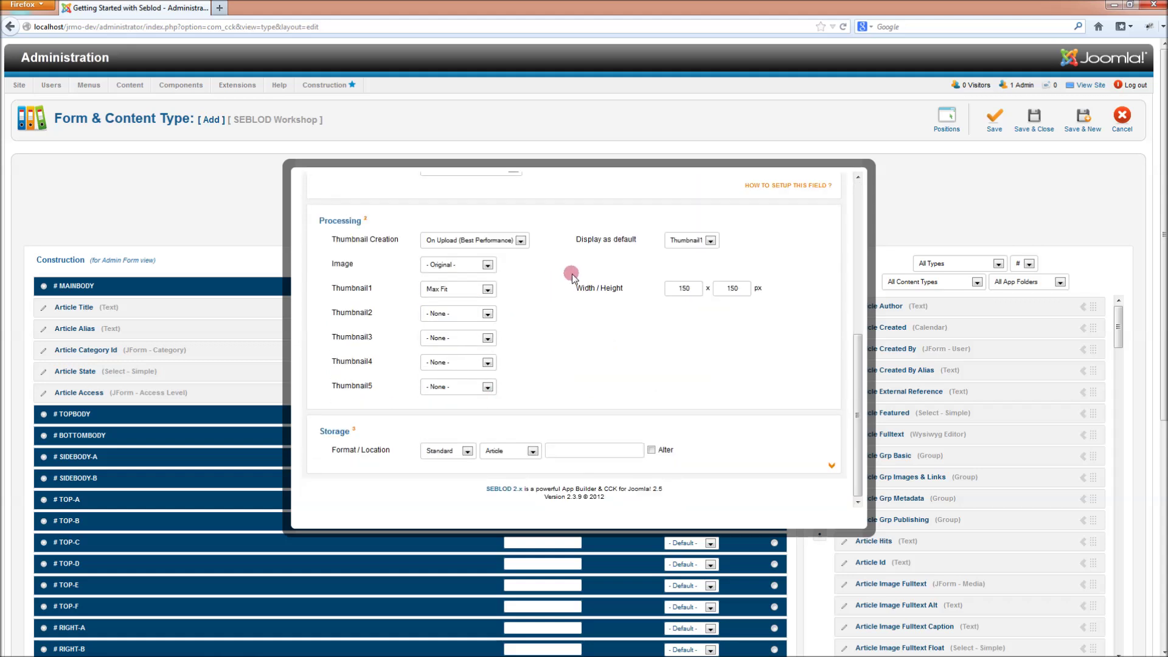
left_click(736, 289)
left_click_drag(734, 287, 728, 288)
double_click(674, 288)
type("100")
double_click(720, 287)
type("100")
left_click_drag(859, 366, 867, 189)
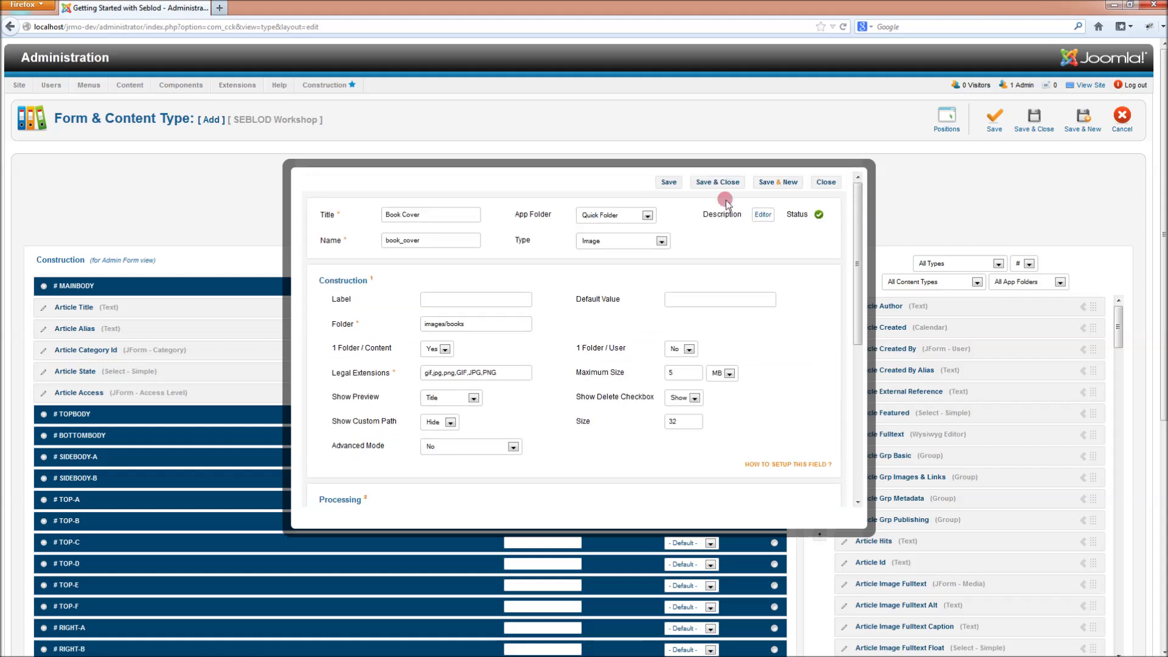
left_click(709, 184)
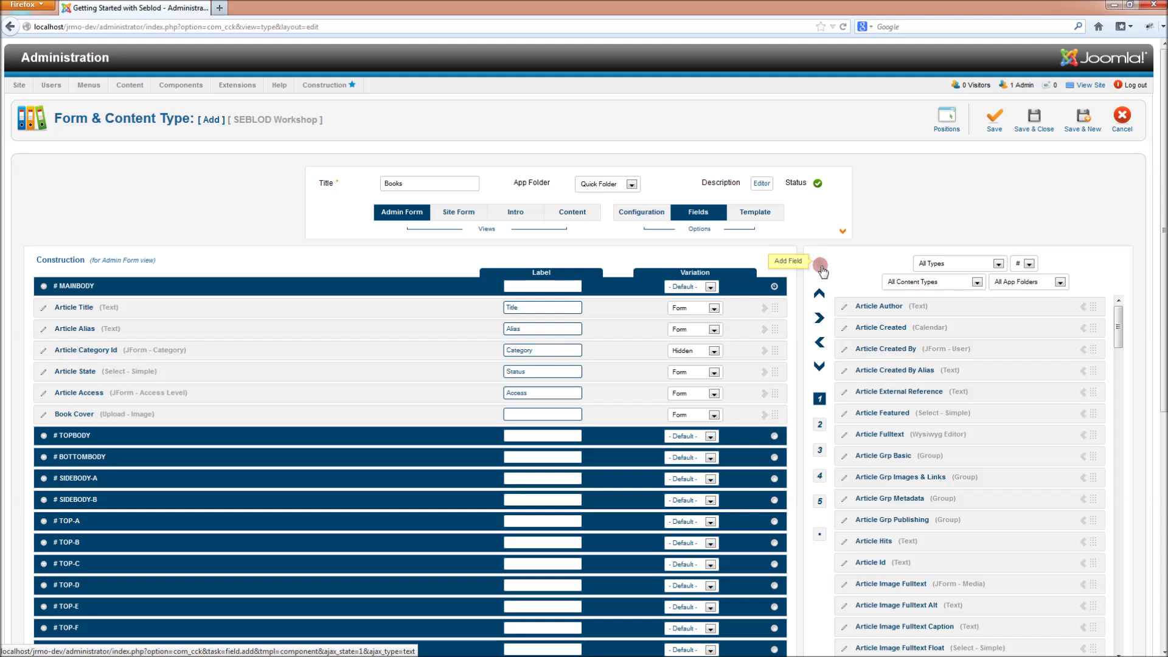
Add another field titled Book Author with the type Article (Related)
left_click(821, 266)
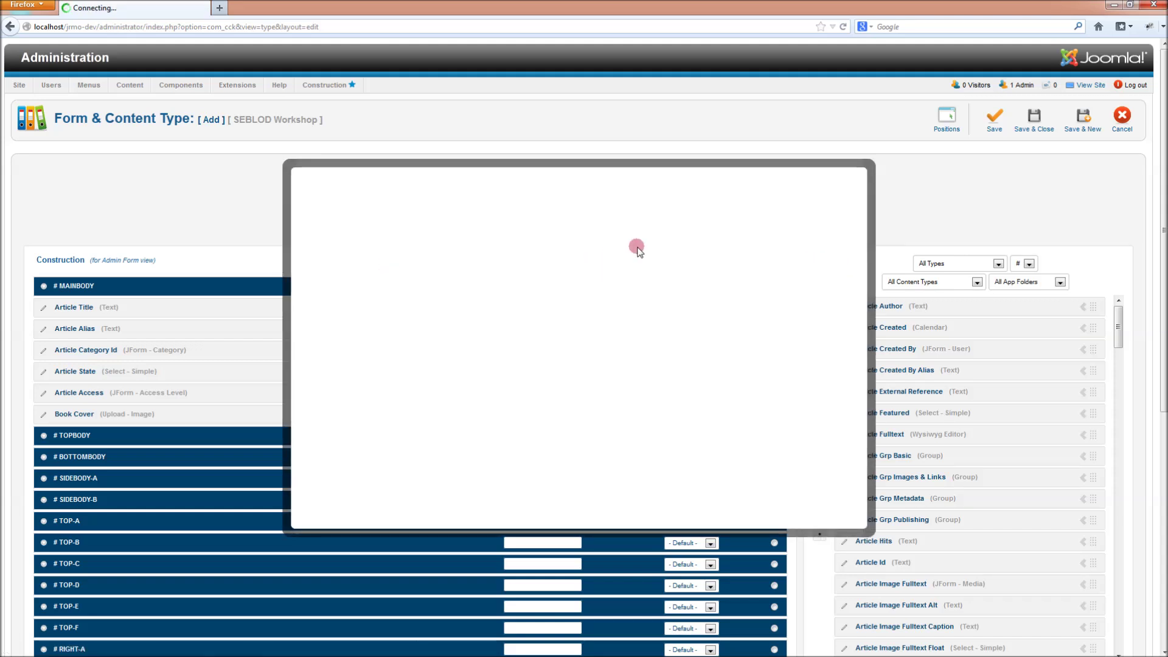
left_click(615, 241)
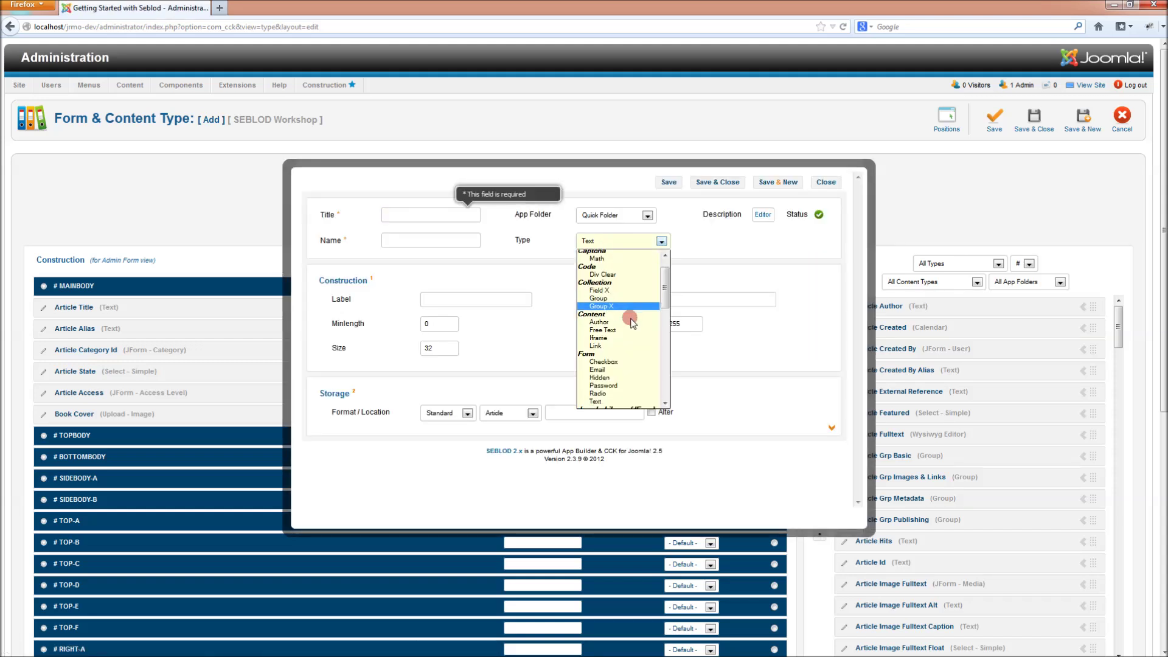
scroll(631, 323, "down", 7)
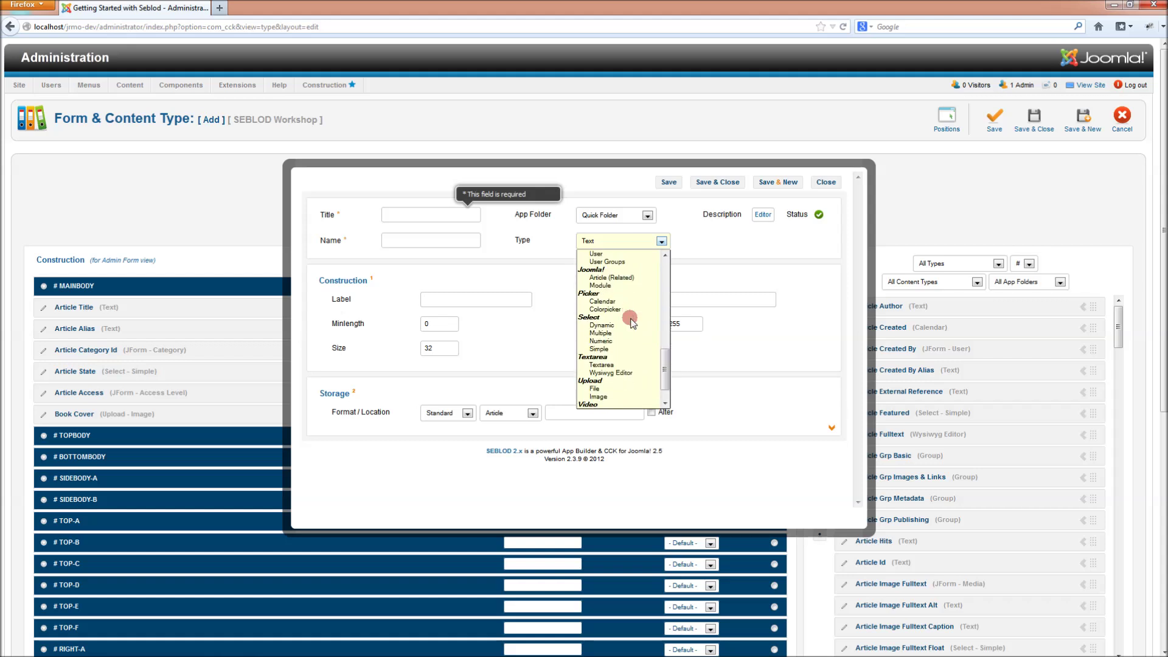
left_click(620, 279)
left_click(392, 216)
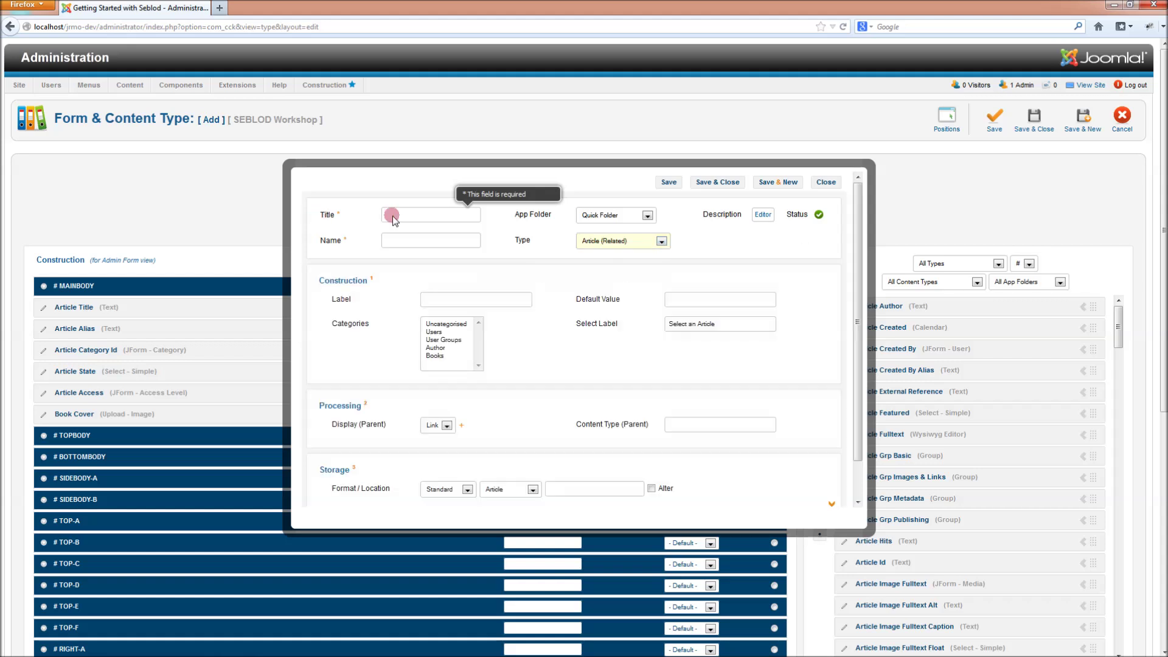
type("Book")
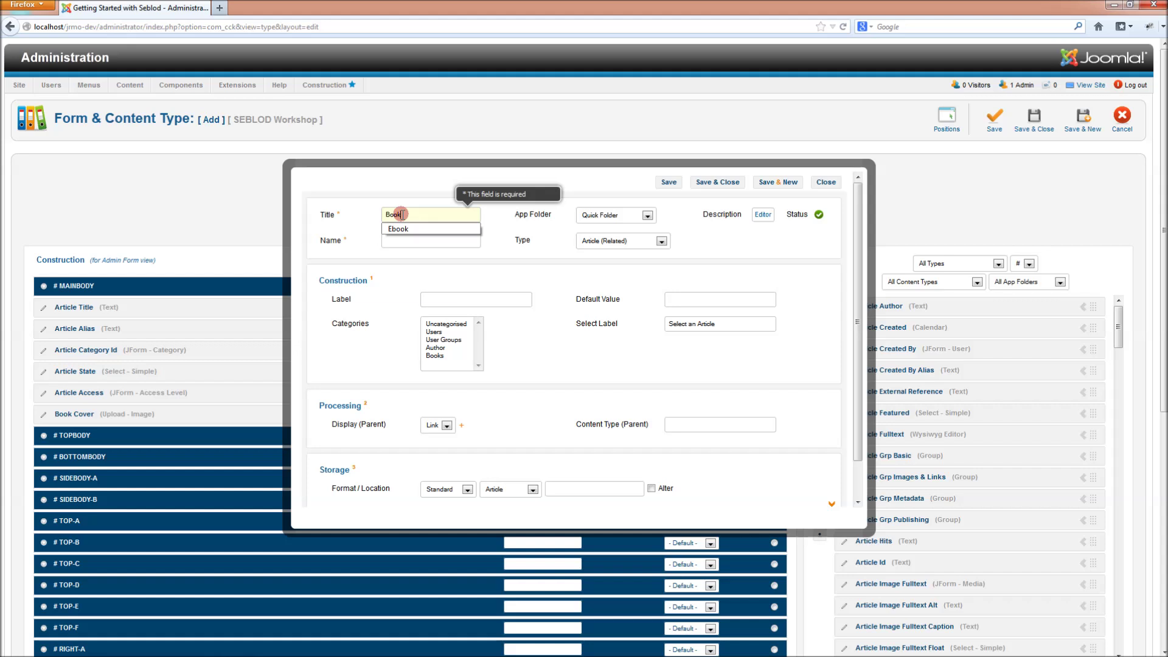
type(" Au")
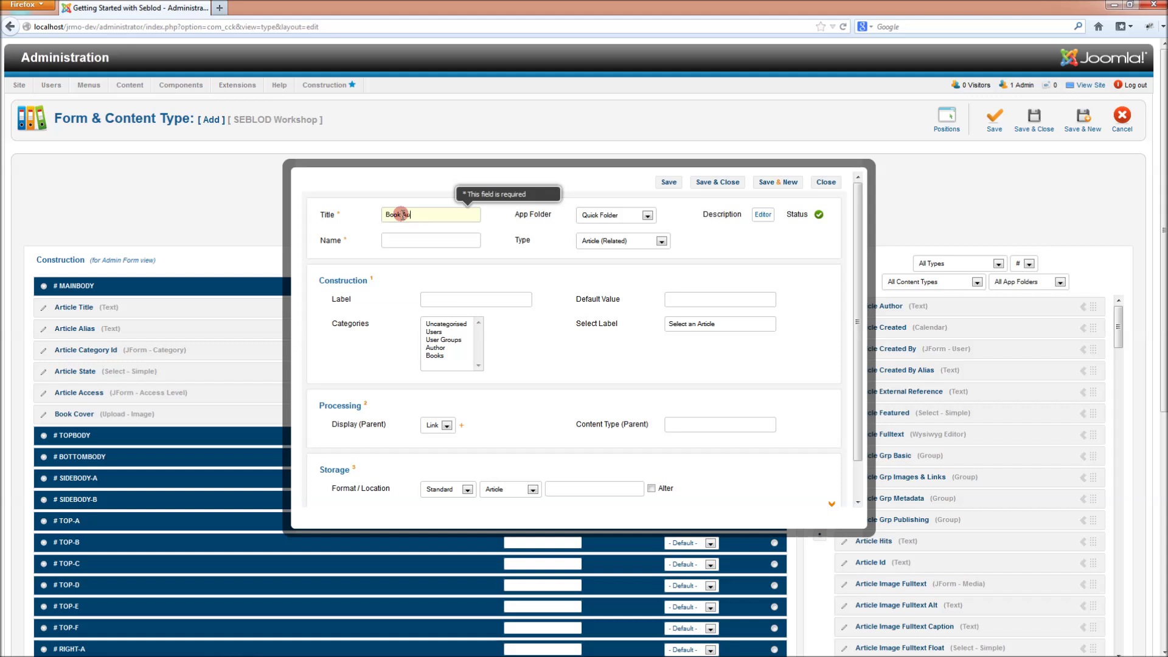
type("thor")
key("Tab")
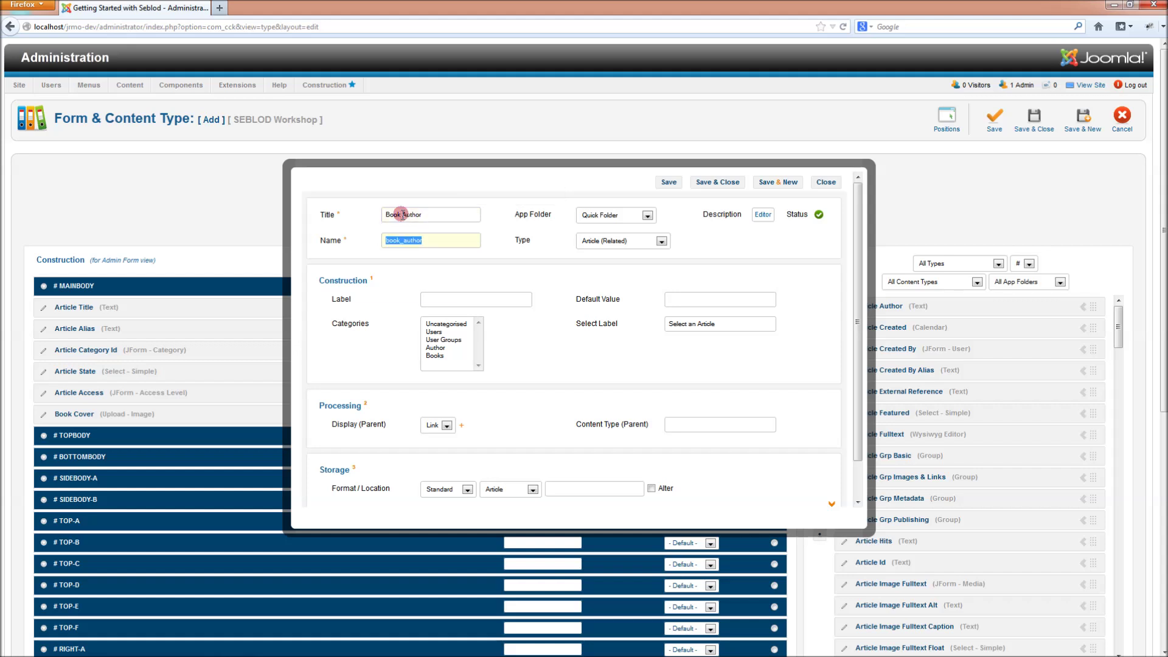
Limit the field to the Author category, label it Book Author with the parent display as Link, and save it
left_click(443, 349)
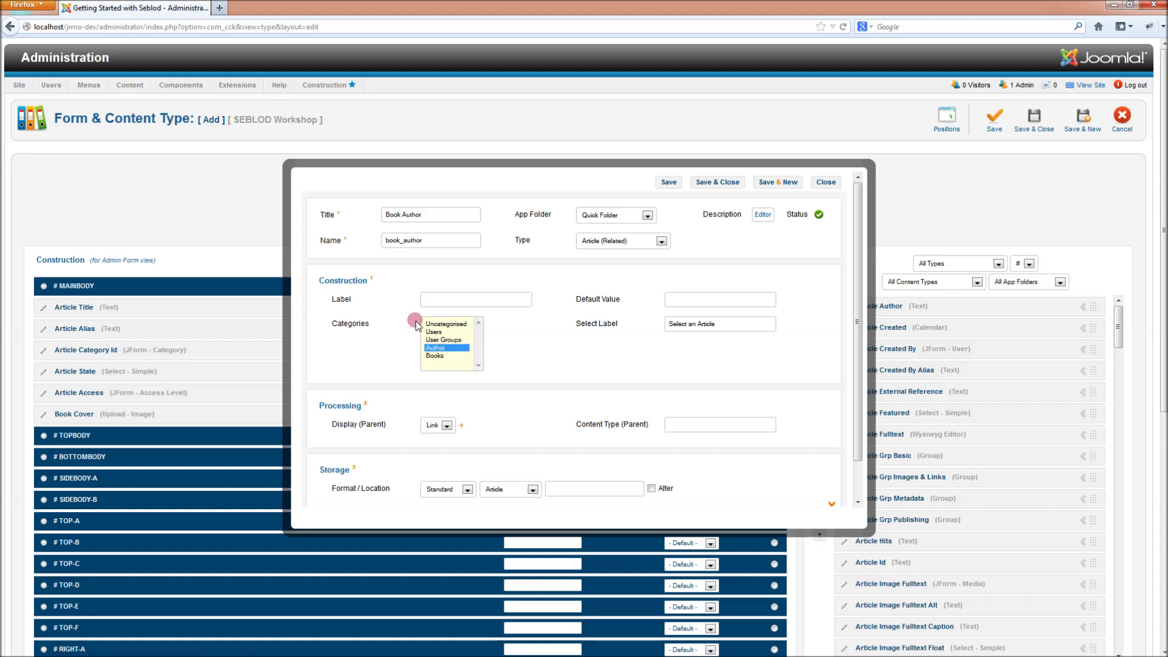
left_click(443, 300)
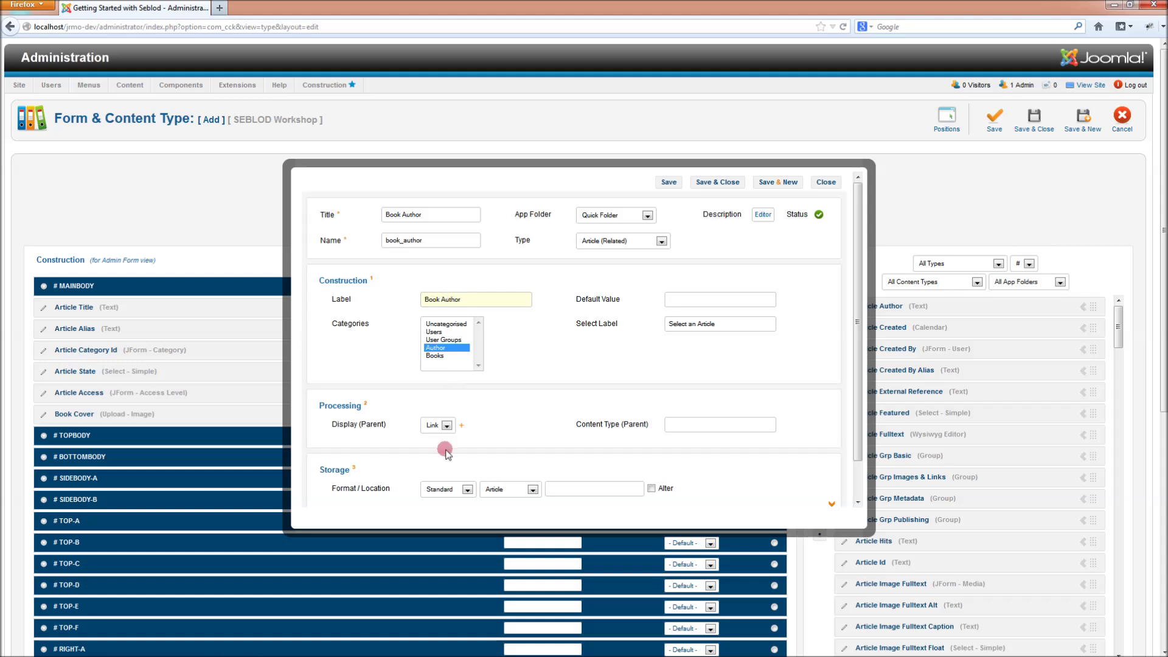
left_click(437, 426)
left_click(435, 436)
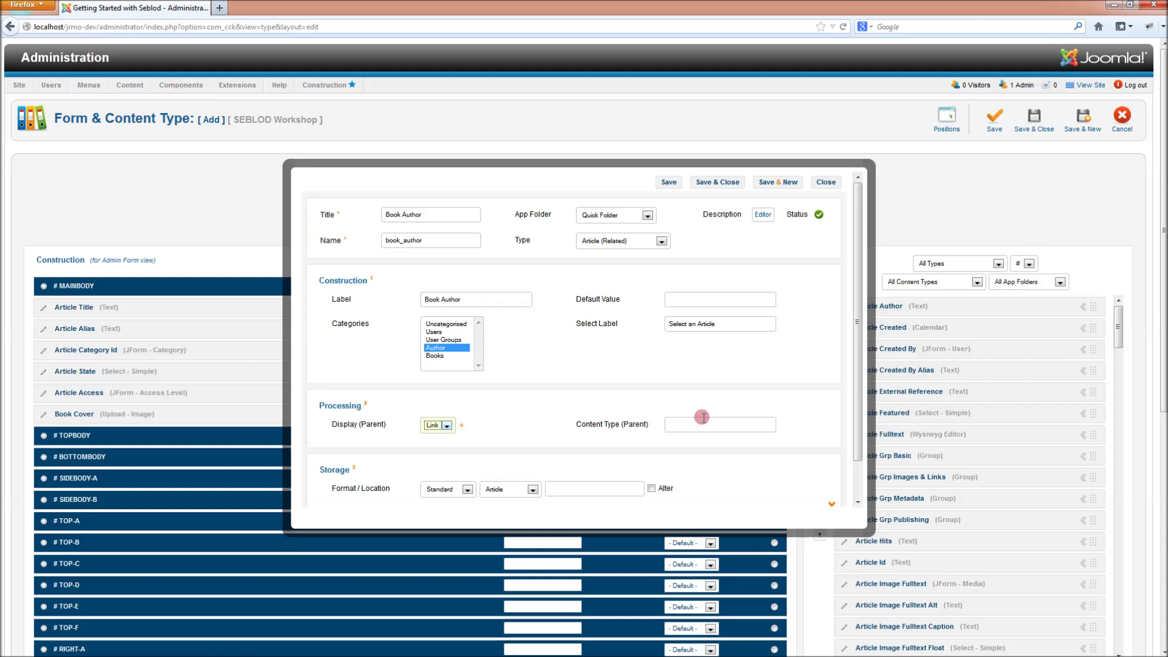
left_click(718, 182)
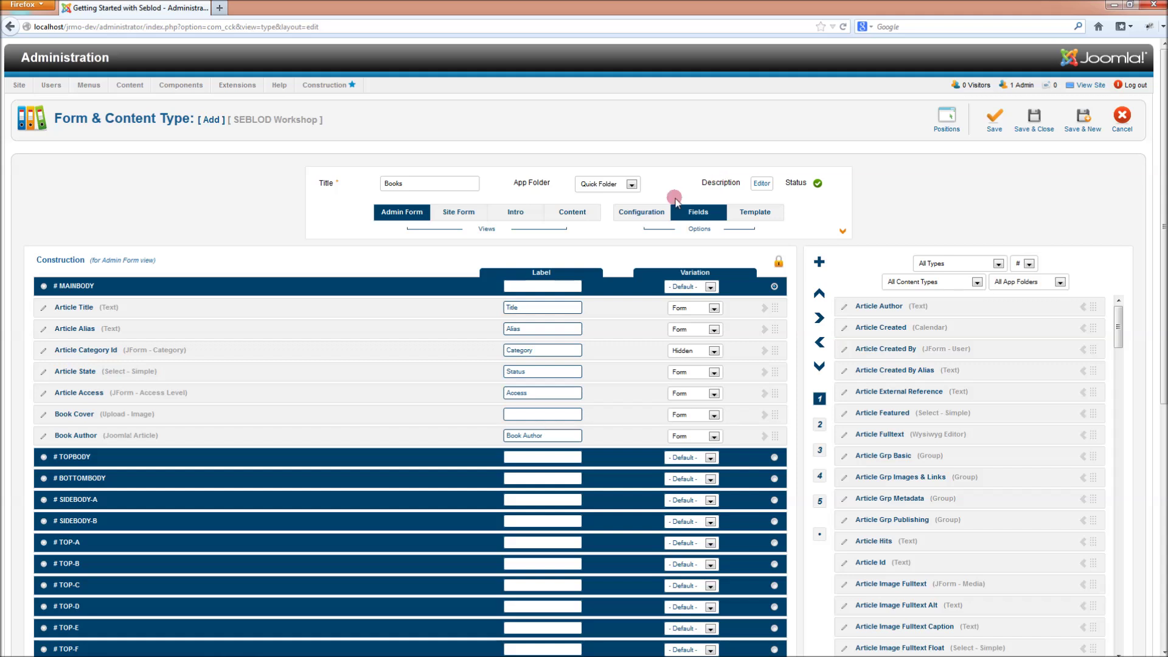
Save and close the Books content type
left_click(563, 215)
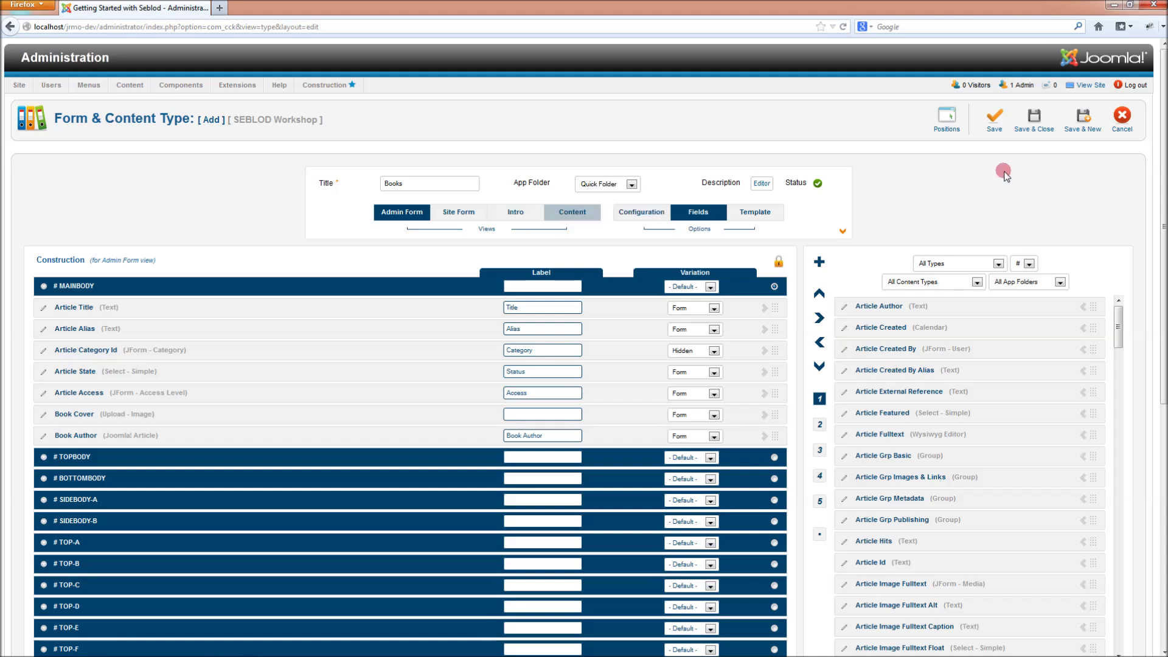
left_click(1042, 121)
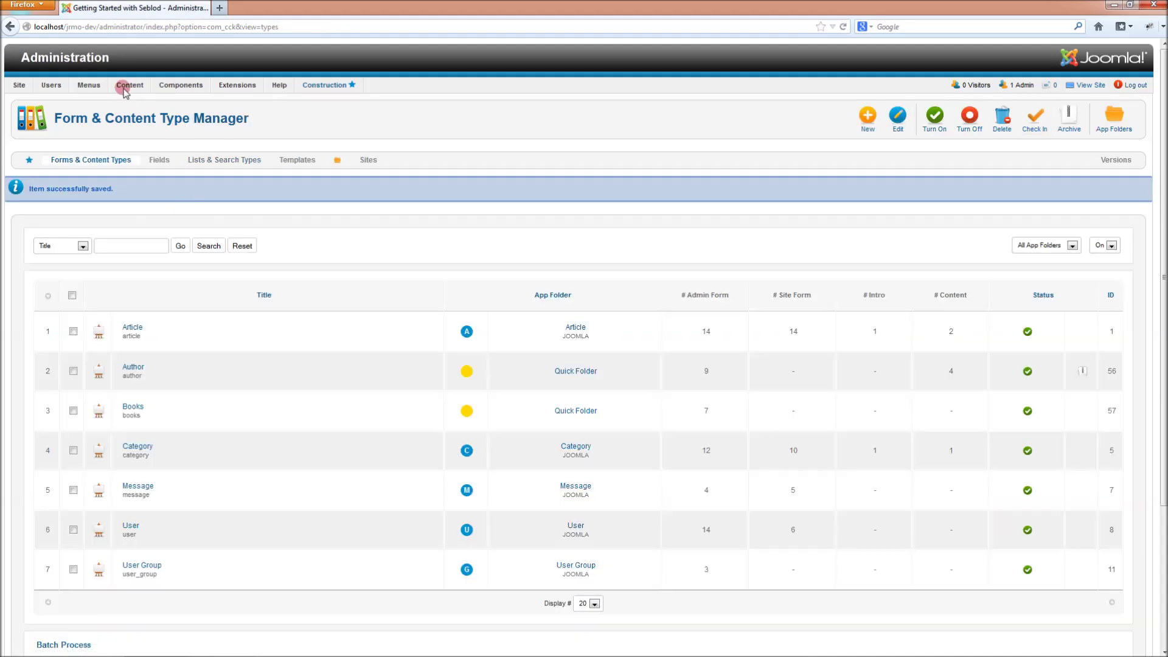
Create a new article with the Books form and title it Red Book
mouse_move(129, 85)
left_click(135, 102)
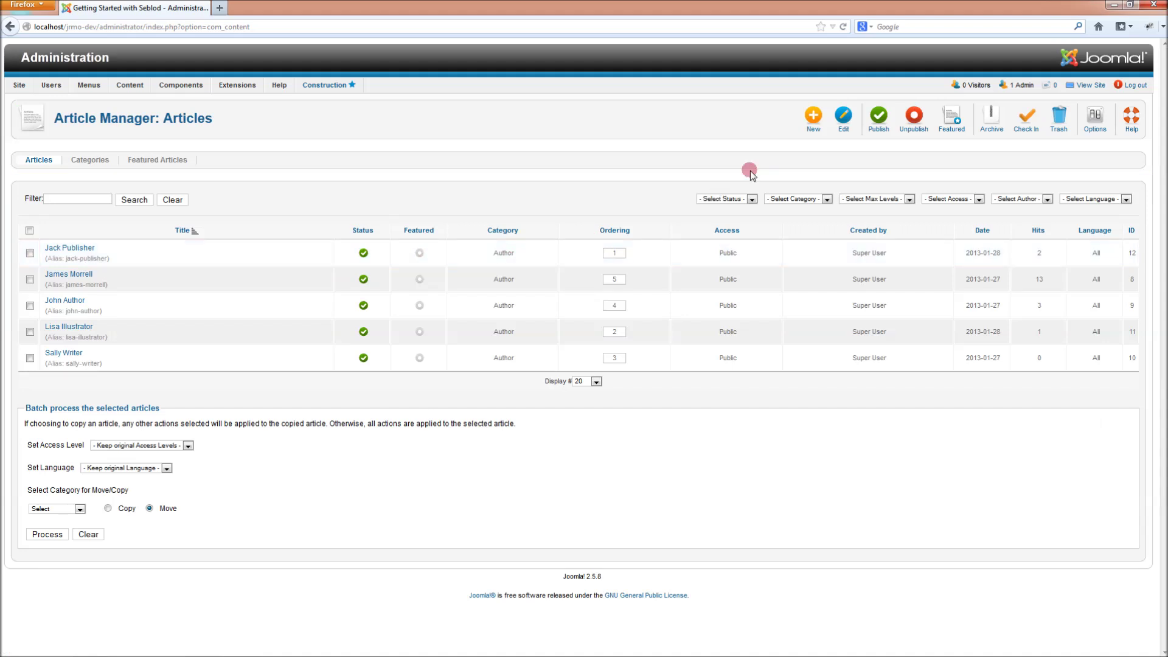
left_click(801, 122)
left_click(794, 201)
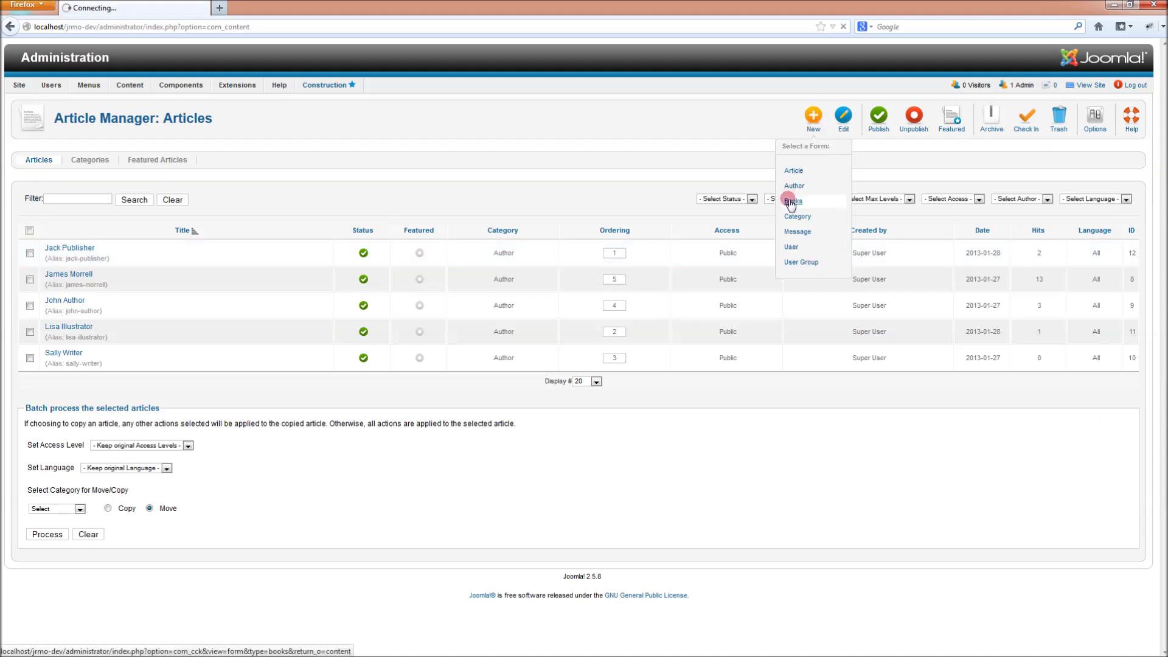
left_click(184, 179)
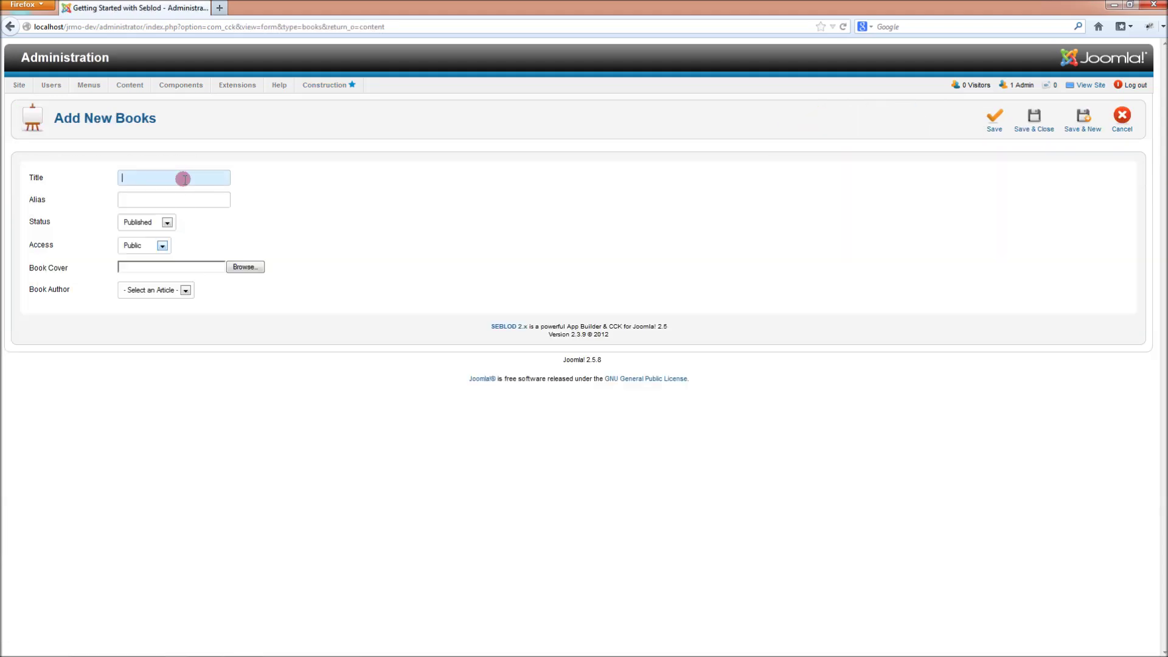
type("Red Book")
Attach the red_book image from the Desktop as the book cover, choose the second listed author as Book Author, and save the article
left_click(256, 267)
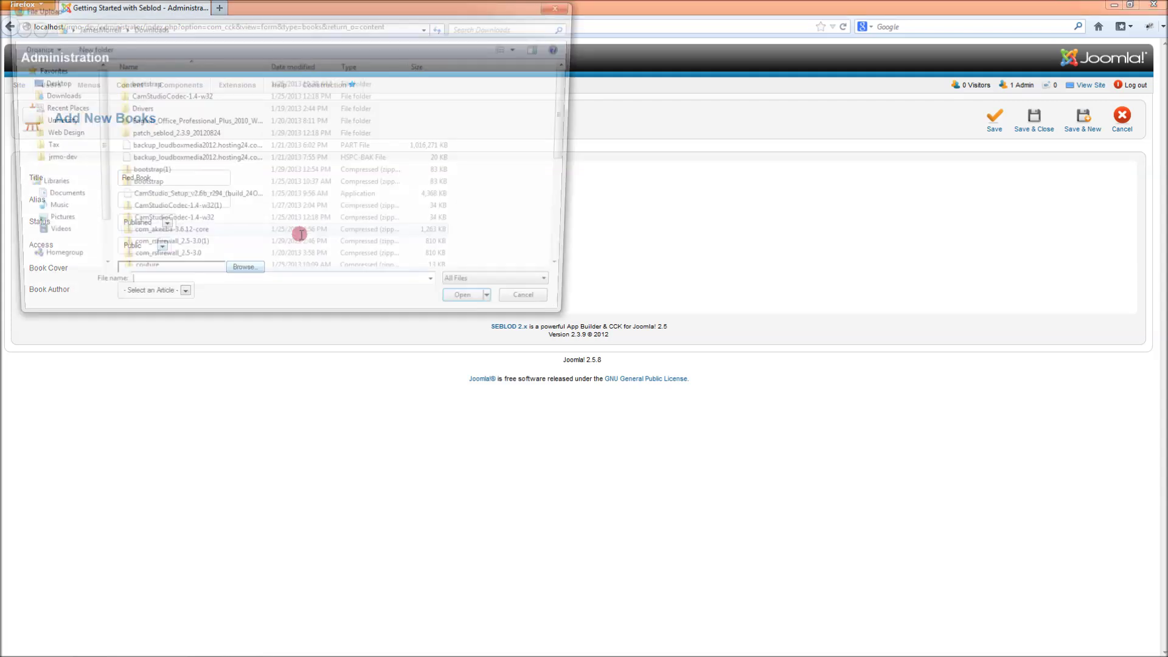
left_click(52, 83)
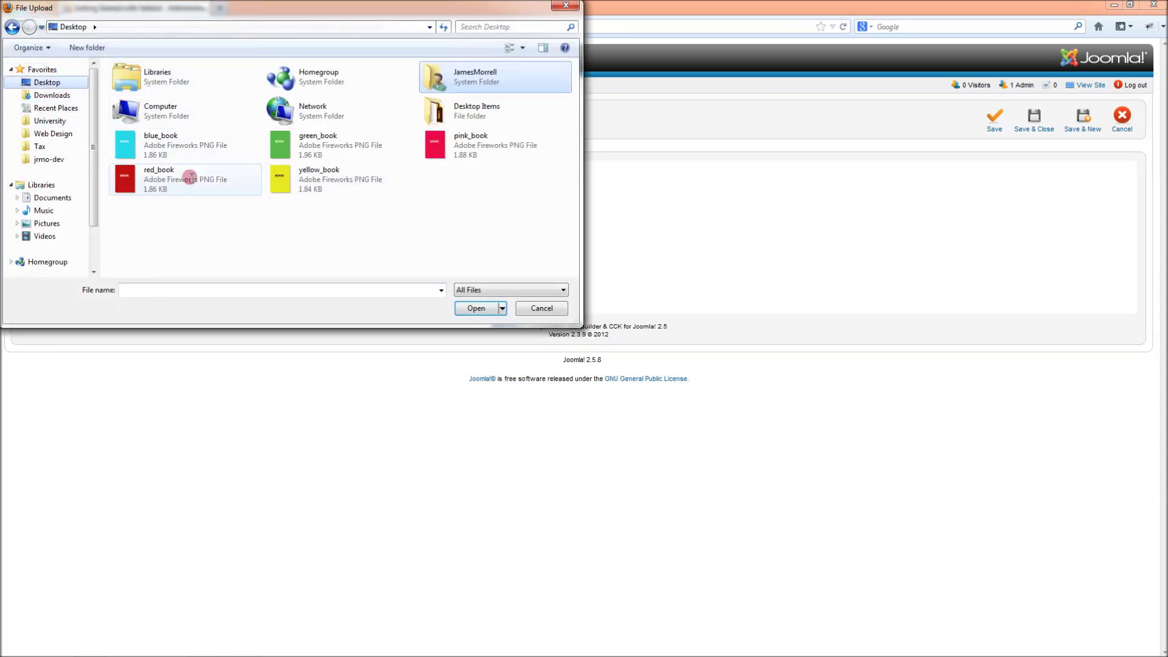
double_click(189, 210)
left_click(185, 290)
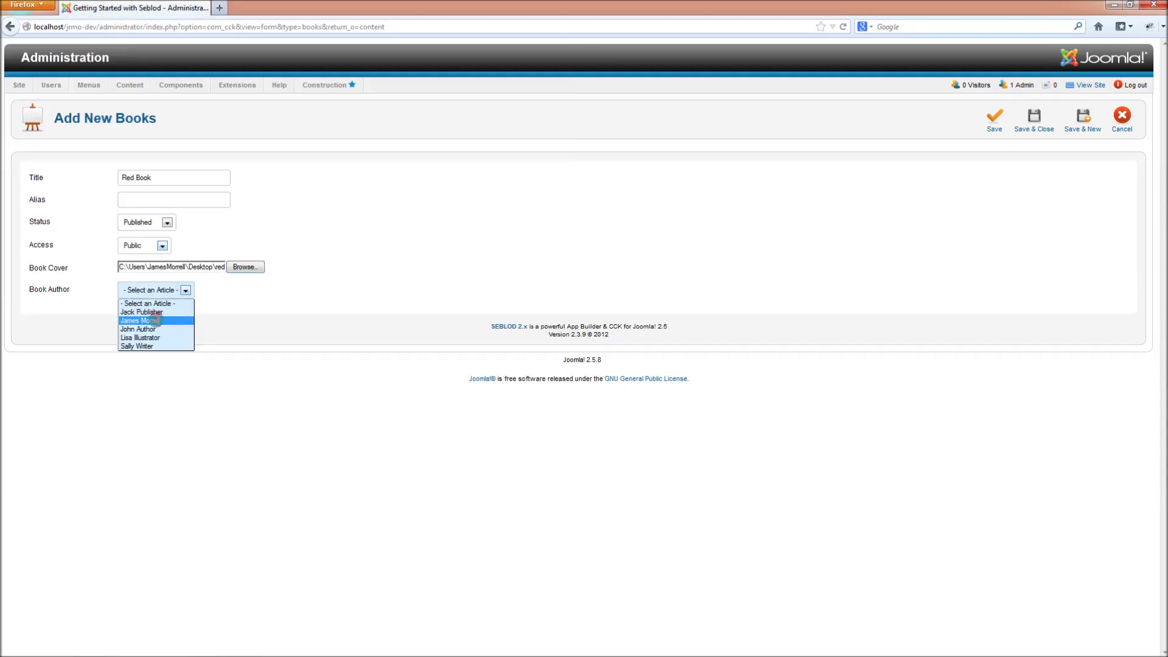
left_click(157, 320)
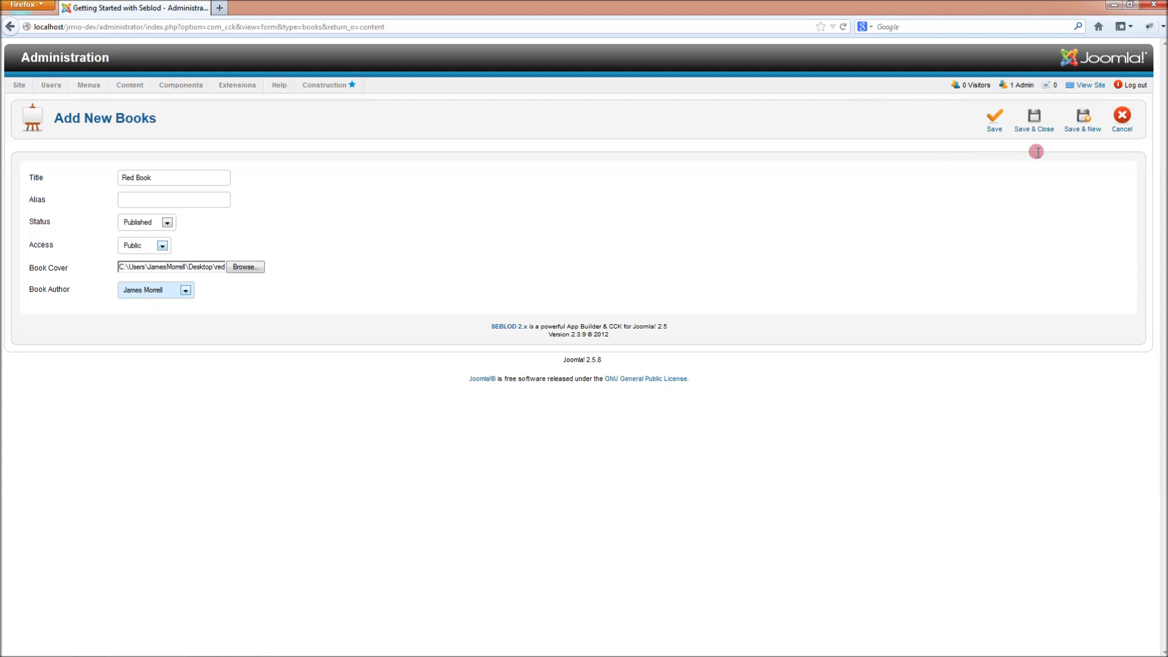
left_click(994, 125)
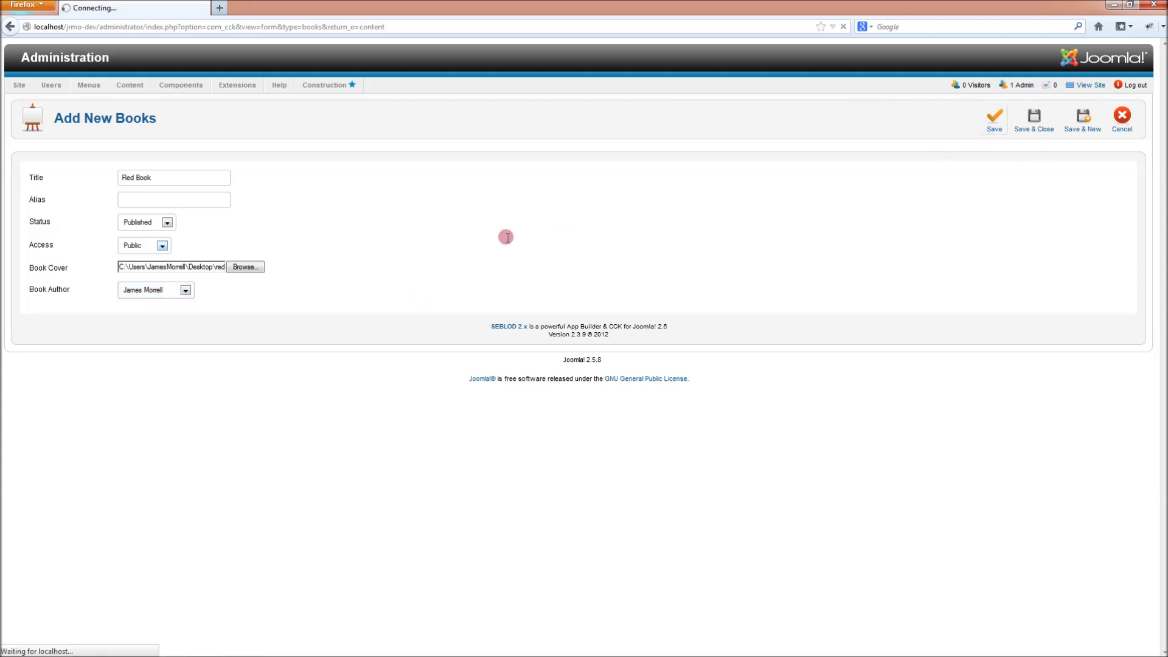
Preview the uploaded red_book.png cover, and save and close the Red Book article
left_click(226, 317)
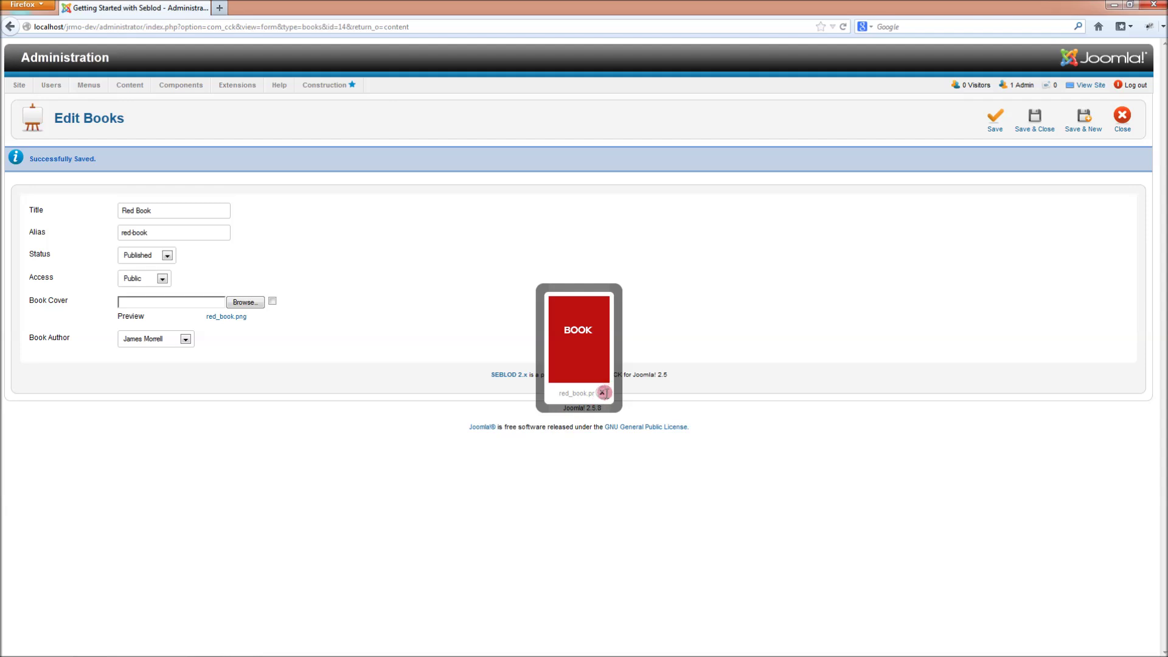
left_click(604, 392)
left_click(1037, 119)
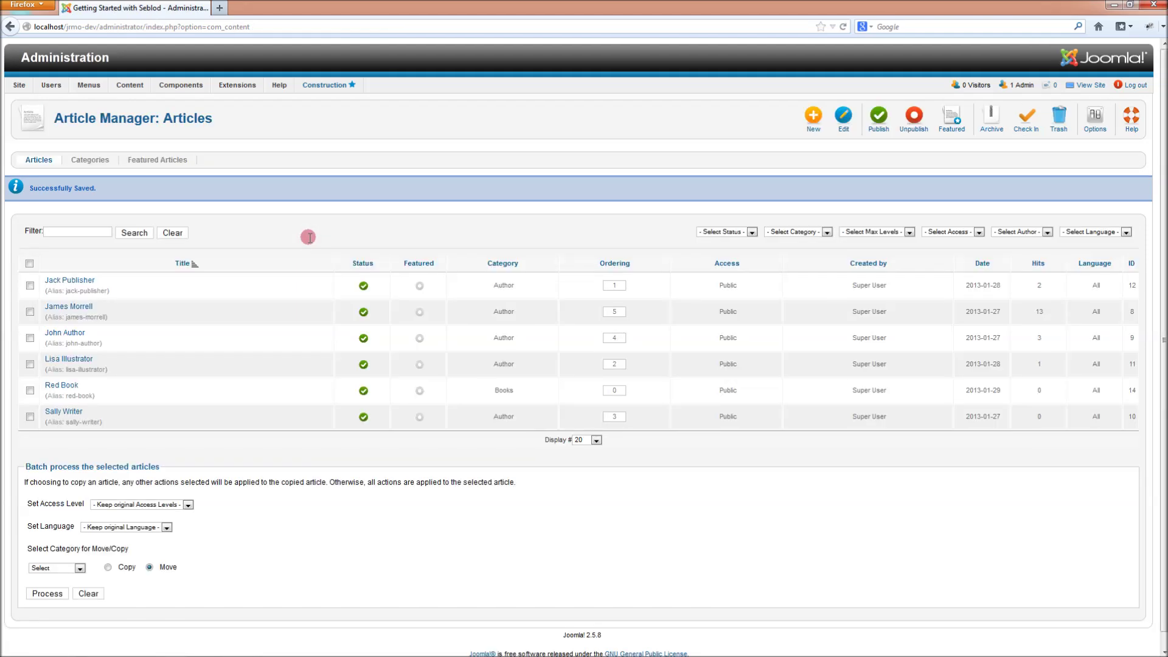
Open the Author content type for editing from SEBLOD's Form & Content Type Manager
mouse_move(201, 82)
left_click(195, 218)
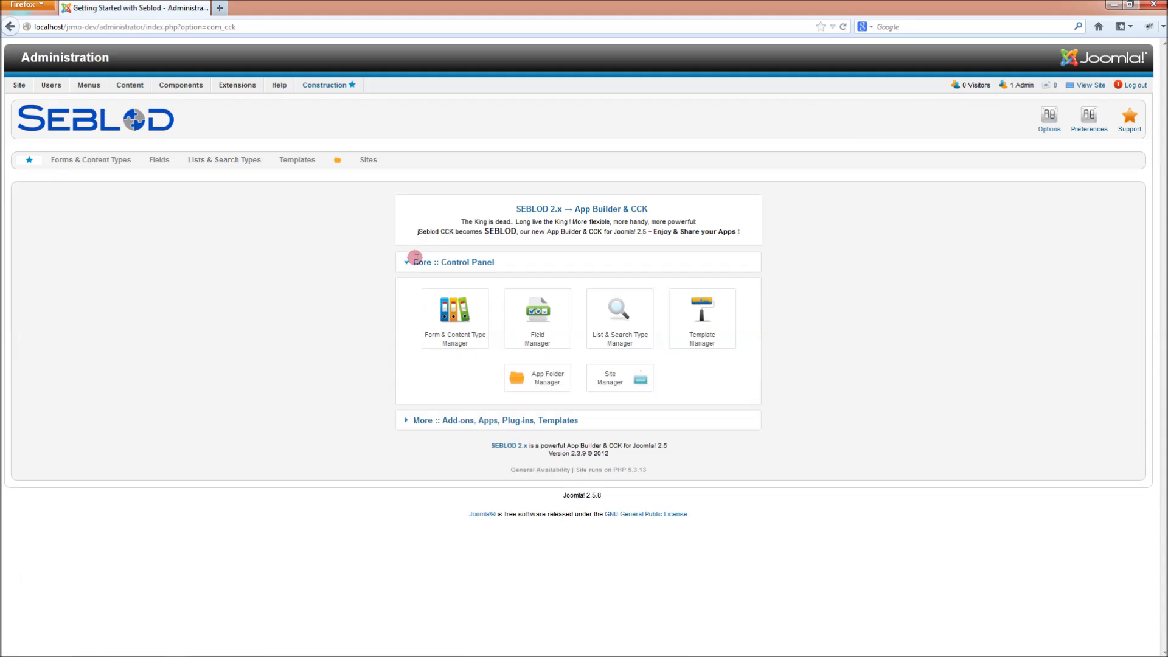
left_click(426, 323)
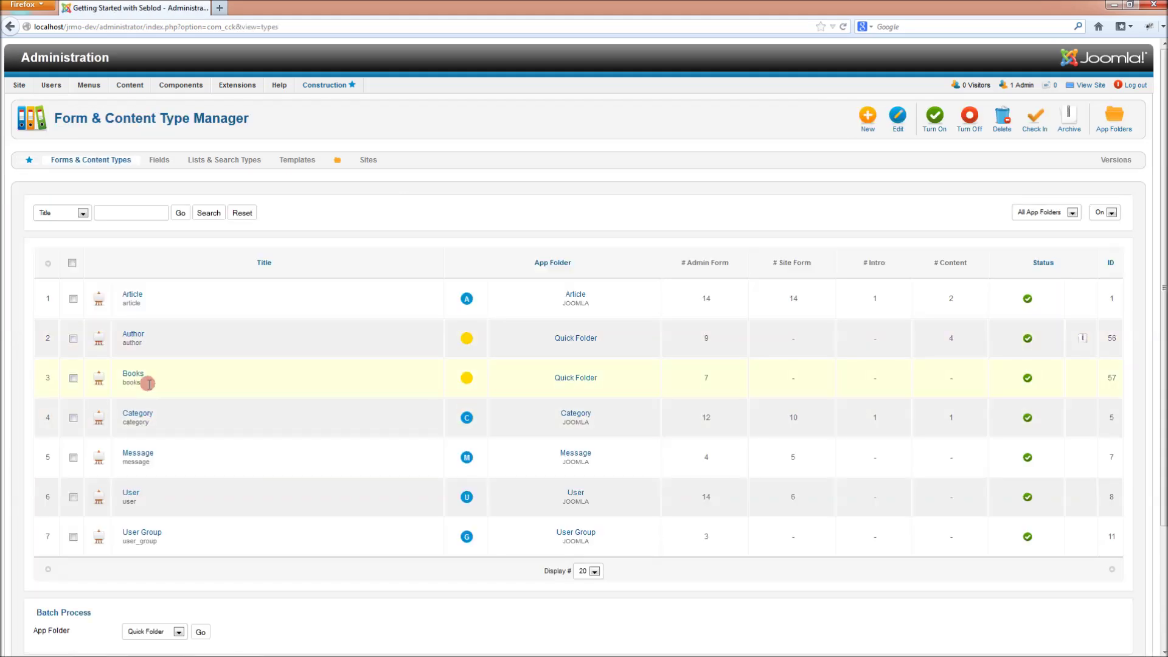
left_click(133, 334)
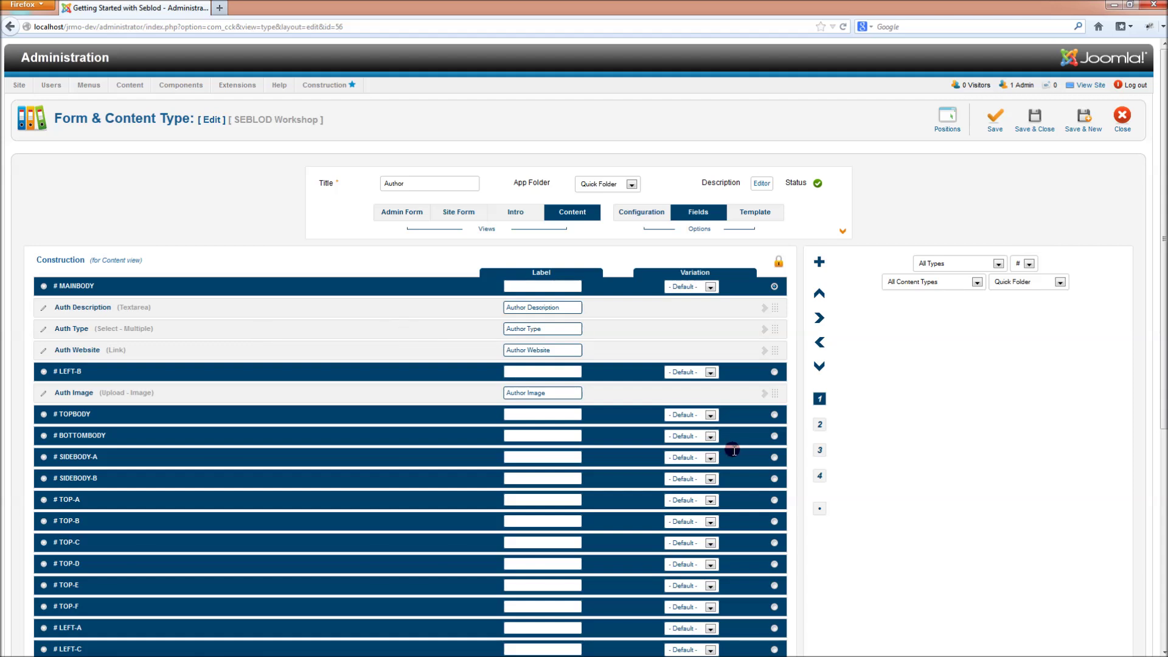
Add a new Module field to the Author content view, titled Auth Books and labelled Author Books
left_click(820, 262)
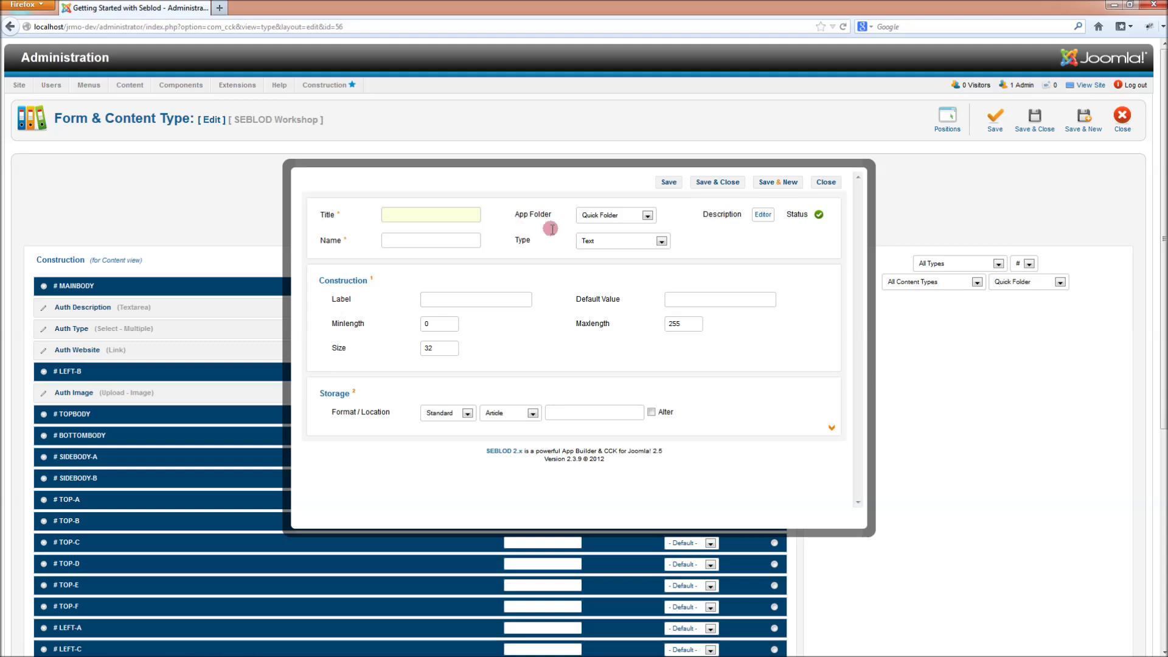
left_click(621, 241)
left_click_drag(665, 291, 666, 353)
left_click(602, 348)
left_click(435, 210)
type("Aut")
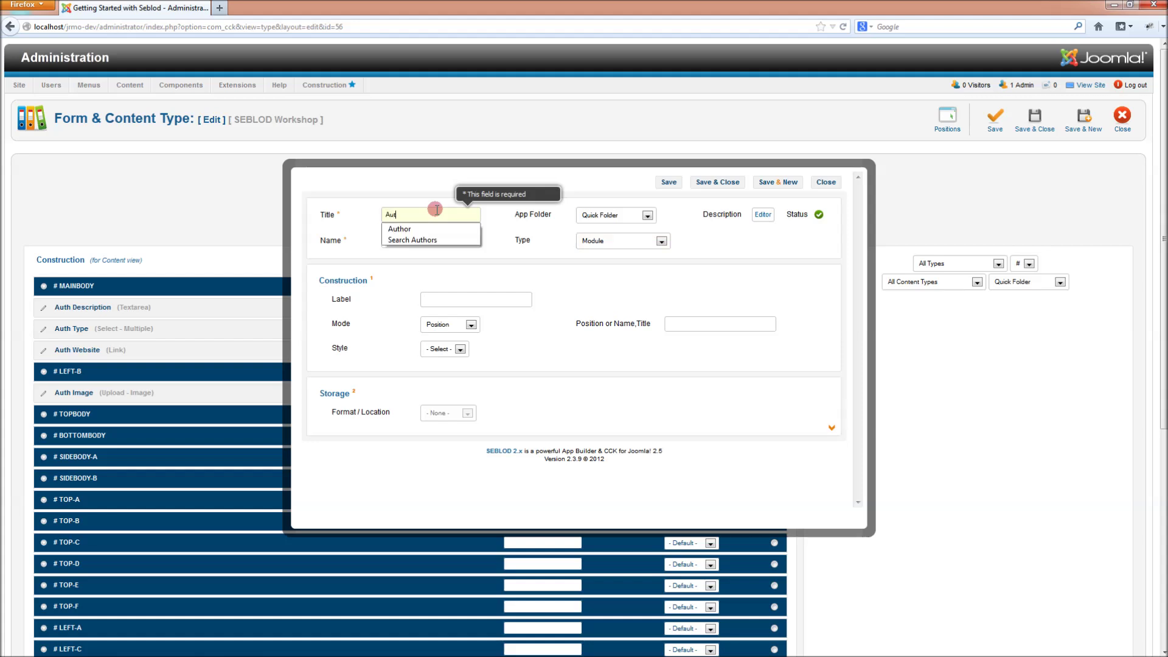
type("h Books")
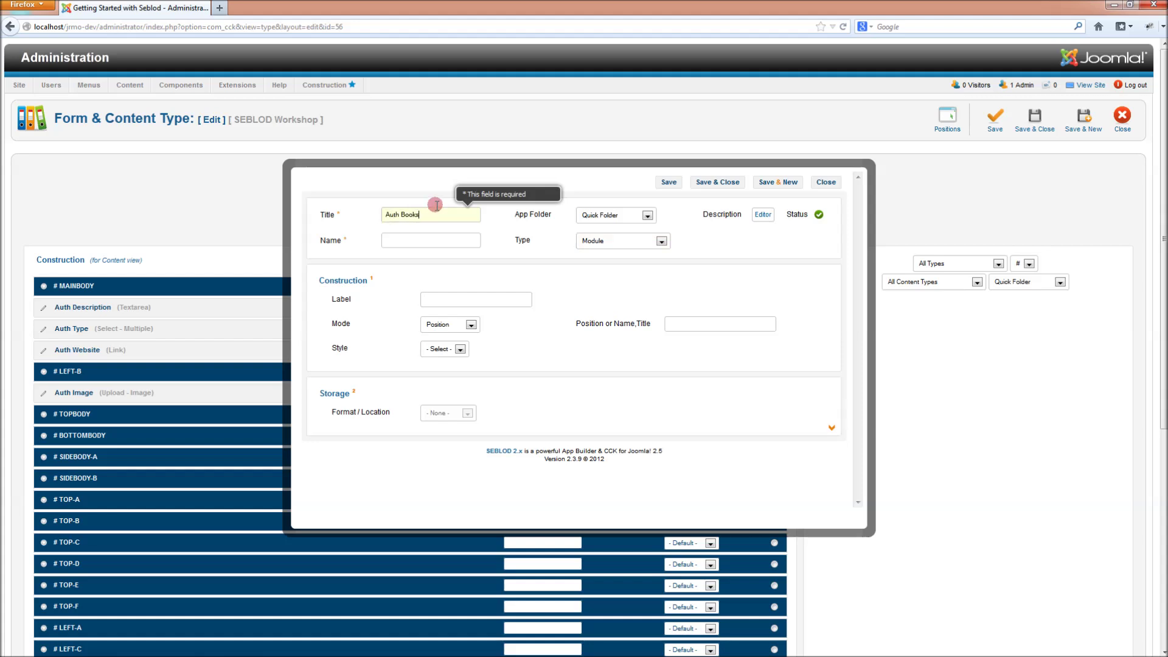
key("Tab")
left_click(530, 299)
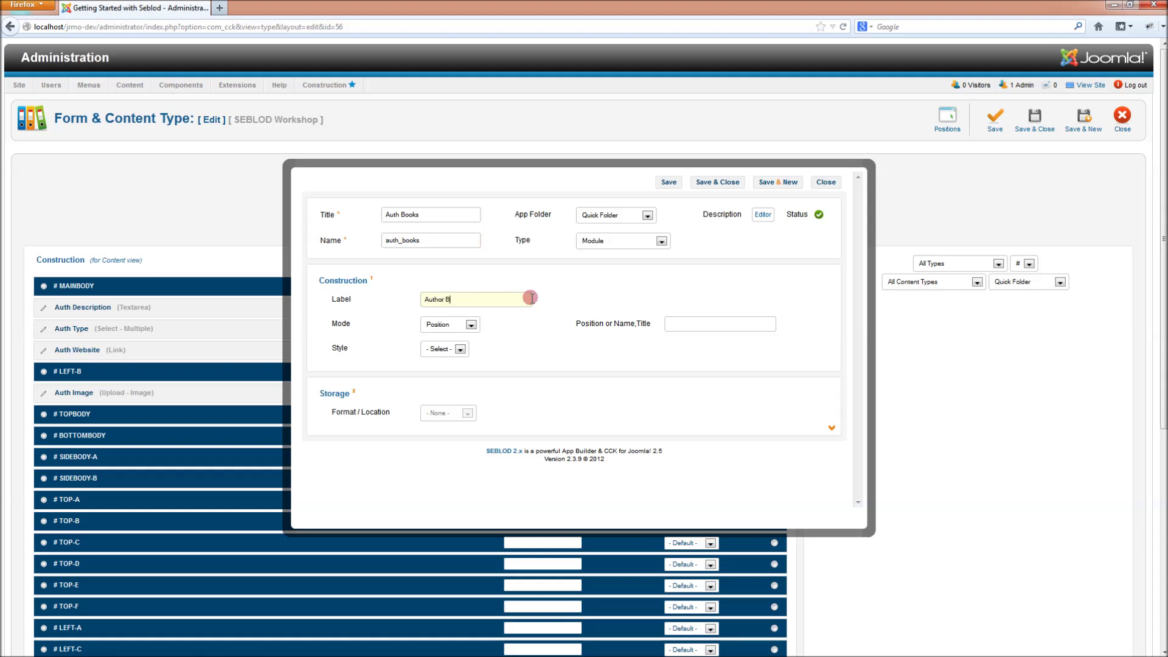
Set the module field's position to books and its style to Xhtml, then save and close the field and the Author content type
left_click(703, 324)
left_click(460, 350)
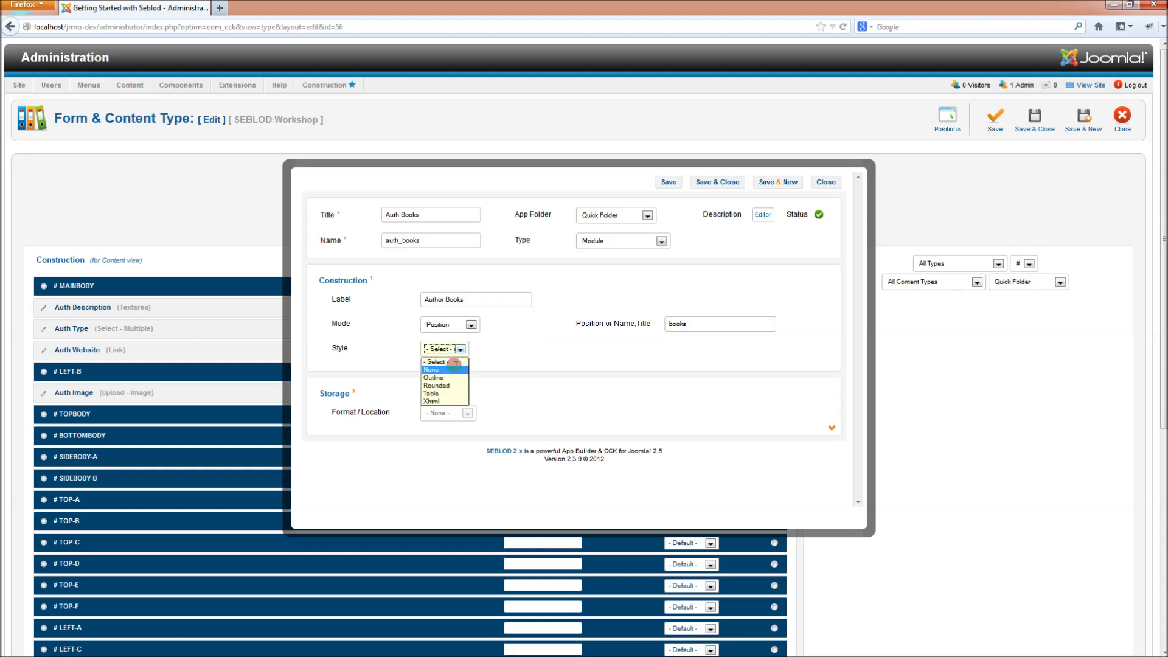
left_click(453, 400)
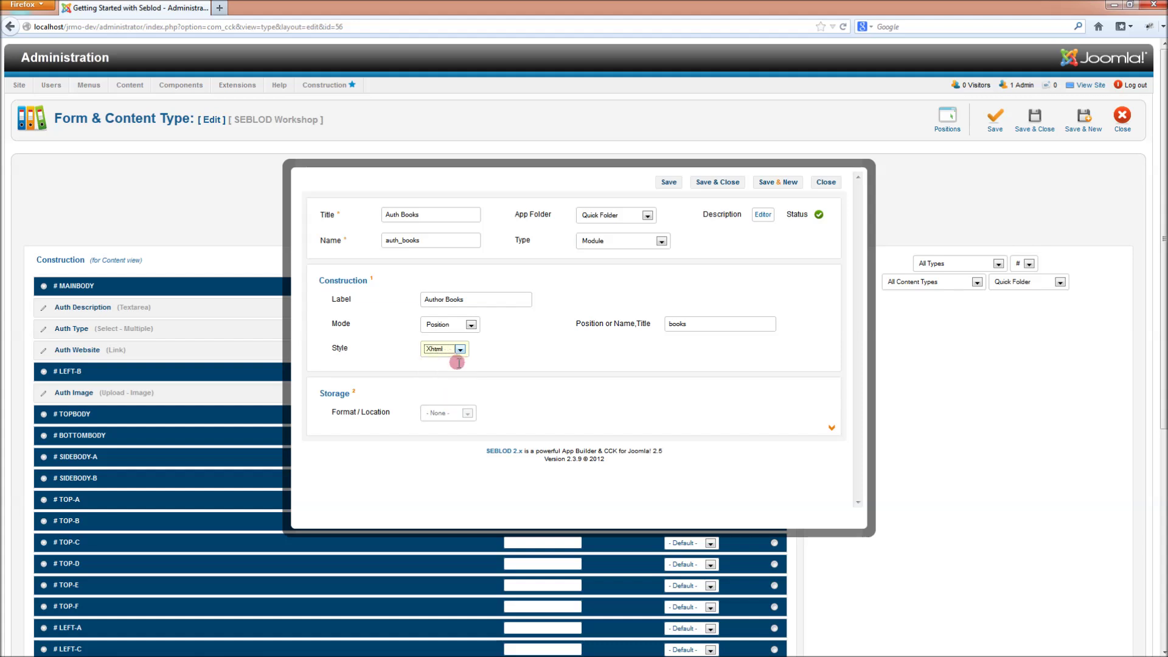
left_click(472, 322)
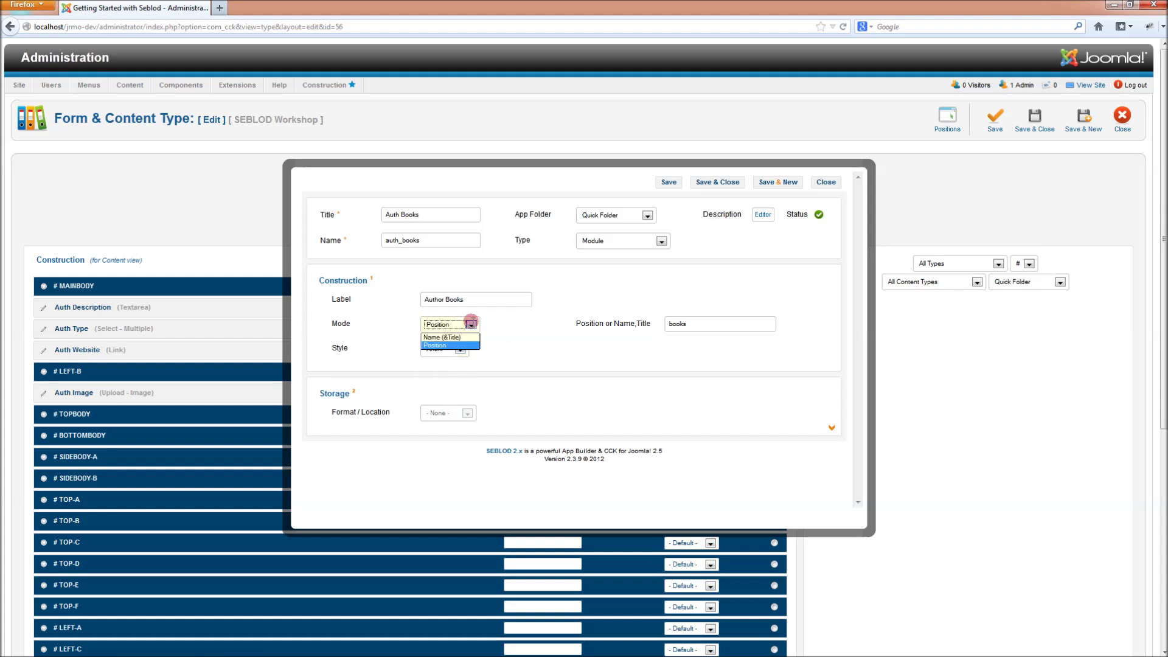
left_click(472, 323)
left_click(472, 322)
left_click(510, 318)
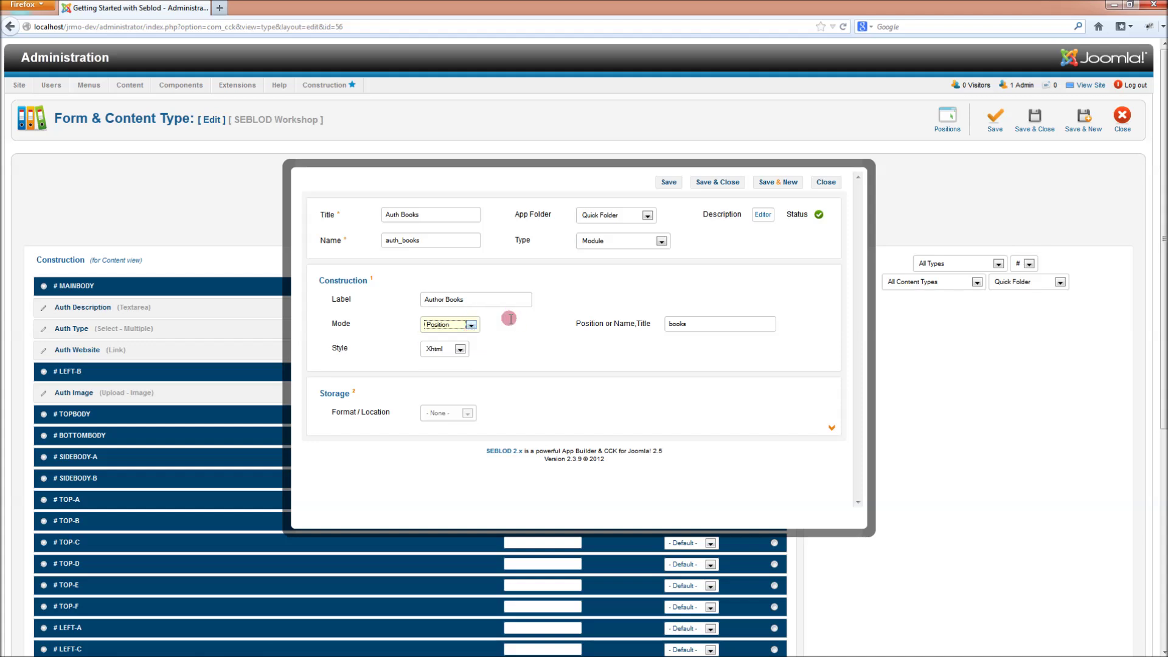
left_click(730, 184)
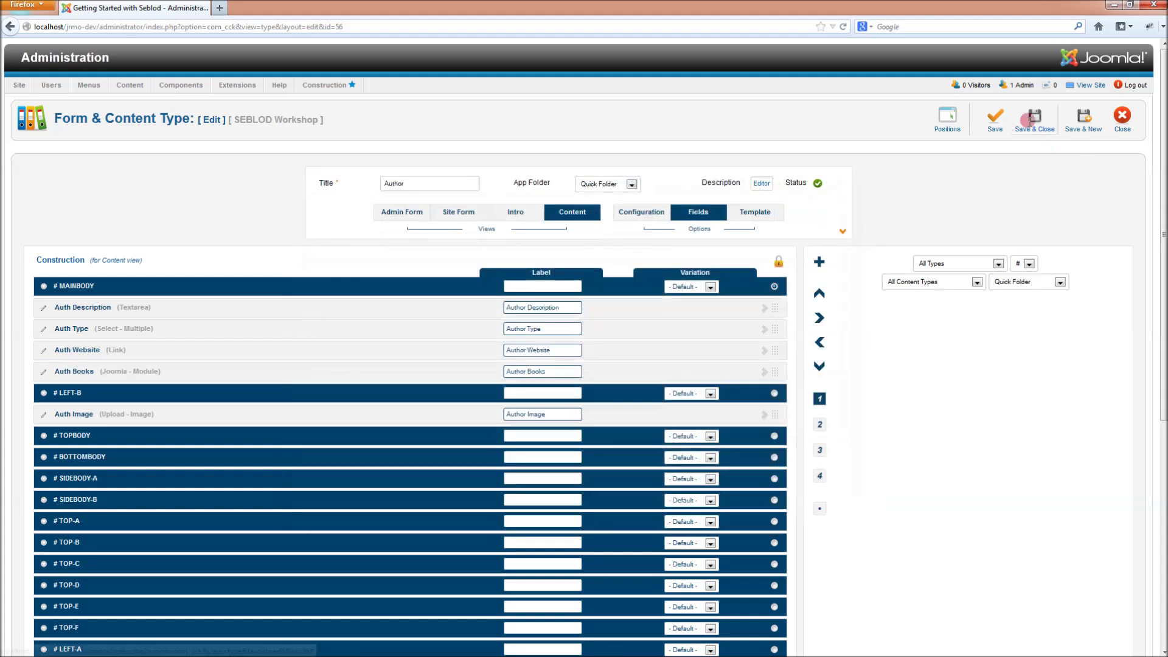
left_click(1035, 119)
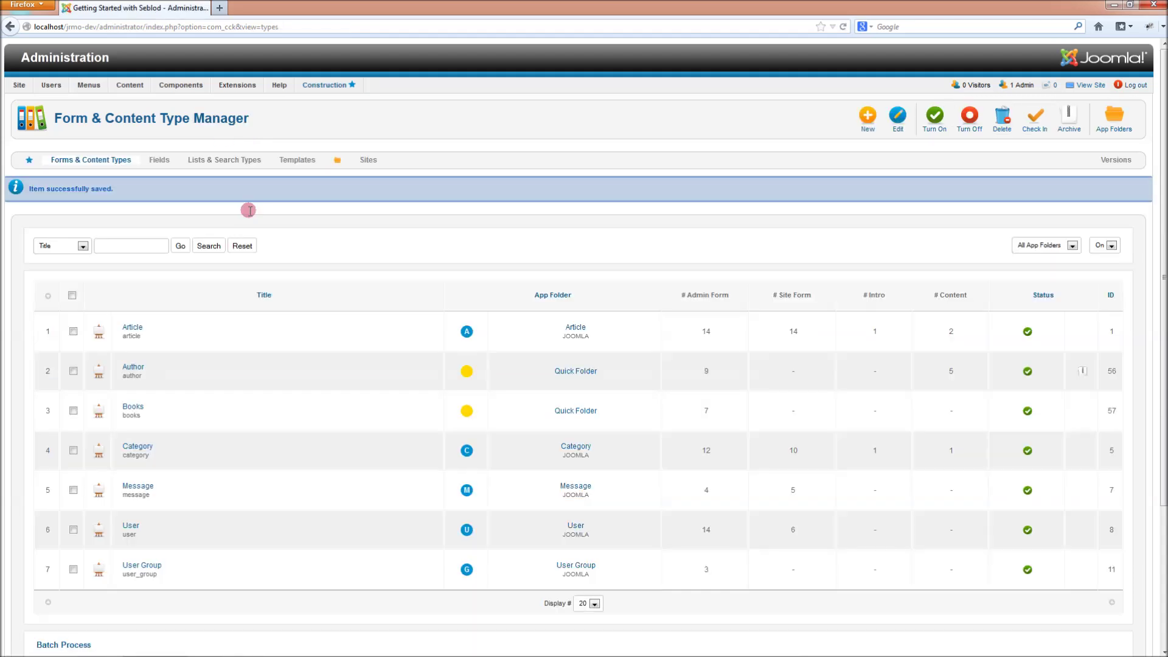
Create a new List & Search Type based on the Books content type and title it Author Books
left_click(246, 163)
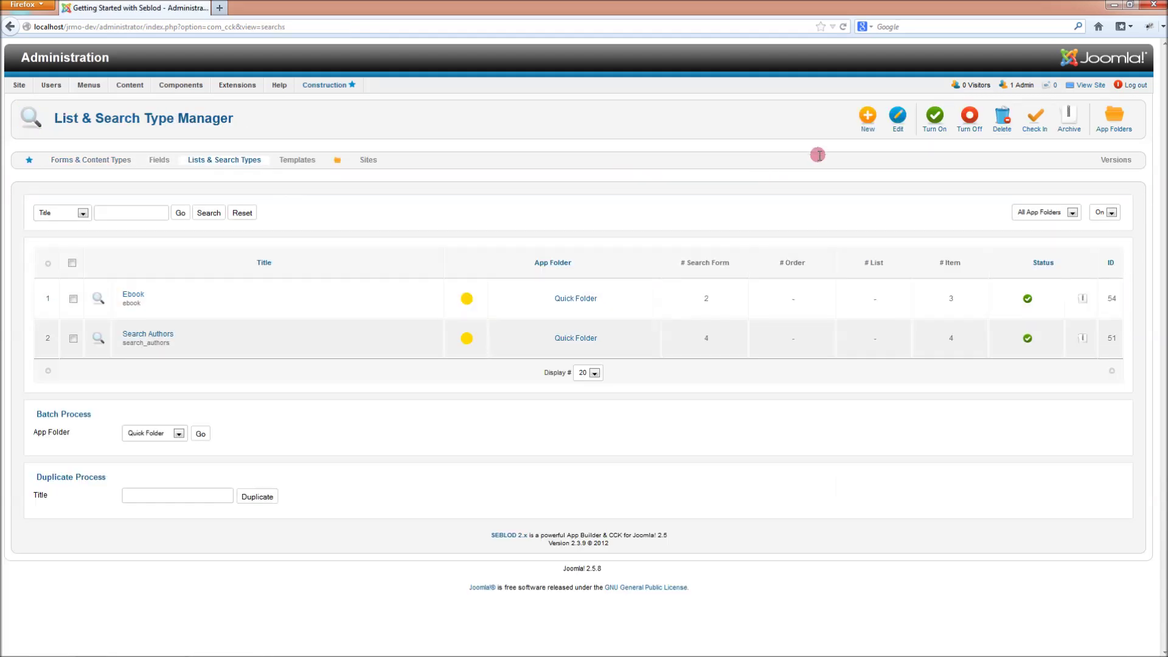
left_click(864, 125)
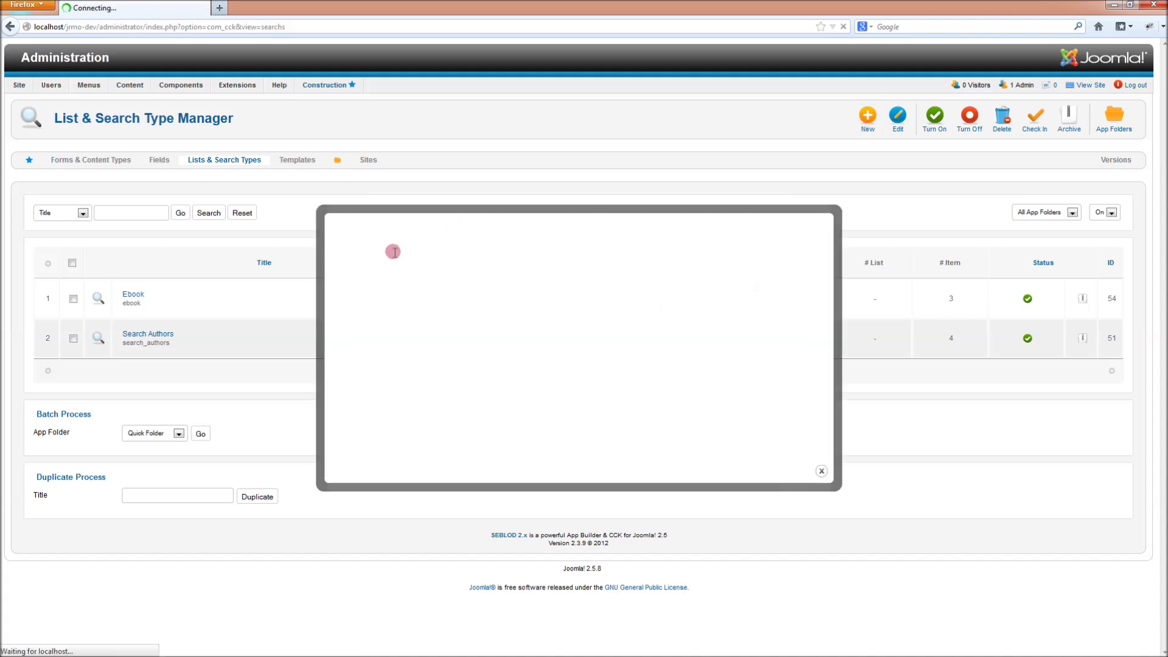
left_click(469, 314)
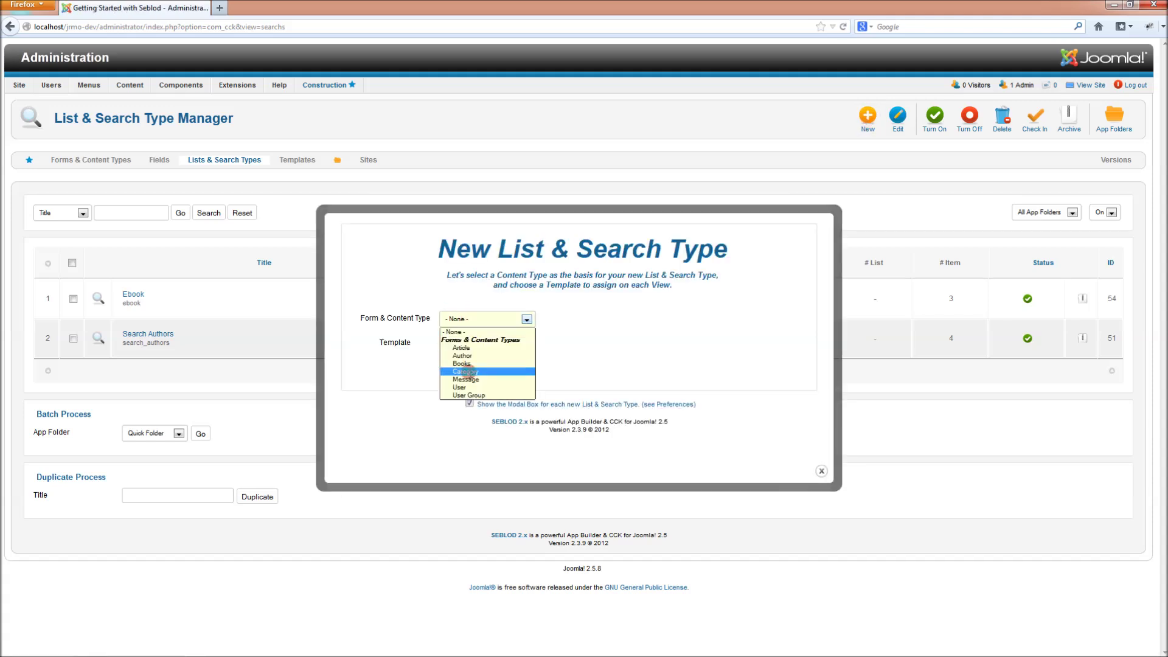
left_click(469, 363)
left_click(473, 365)
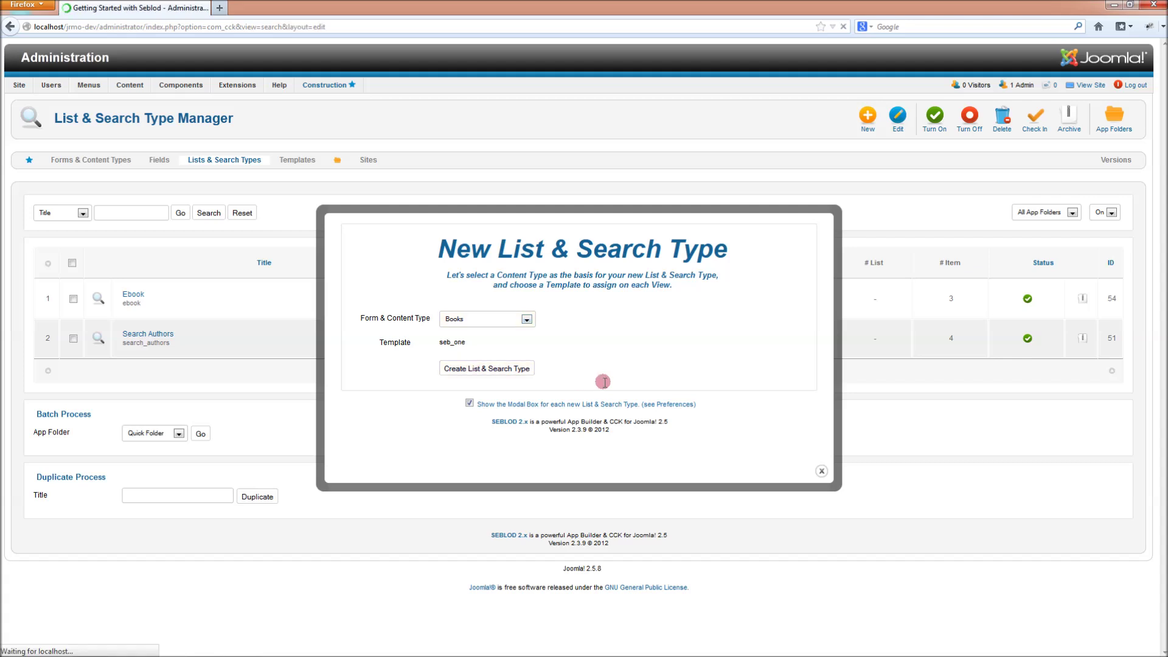
type("Author Books")
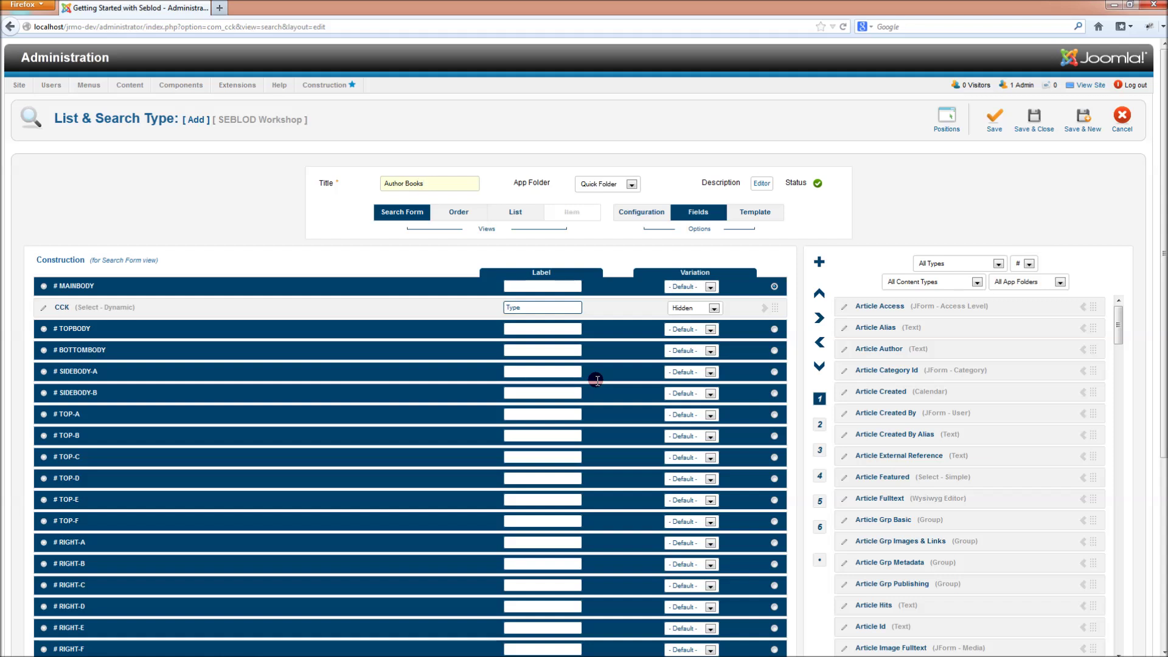
Limit the available fields to the Quick Folder app folder and save the Author Books list type
left_click(1001, 283)
left_click(1005, 302)
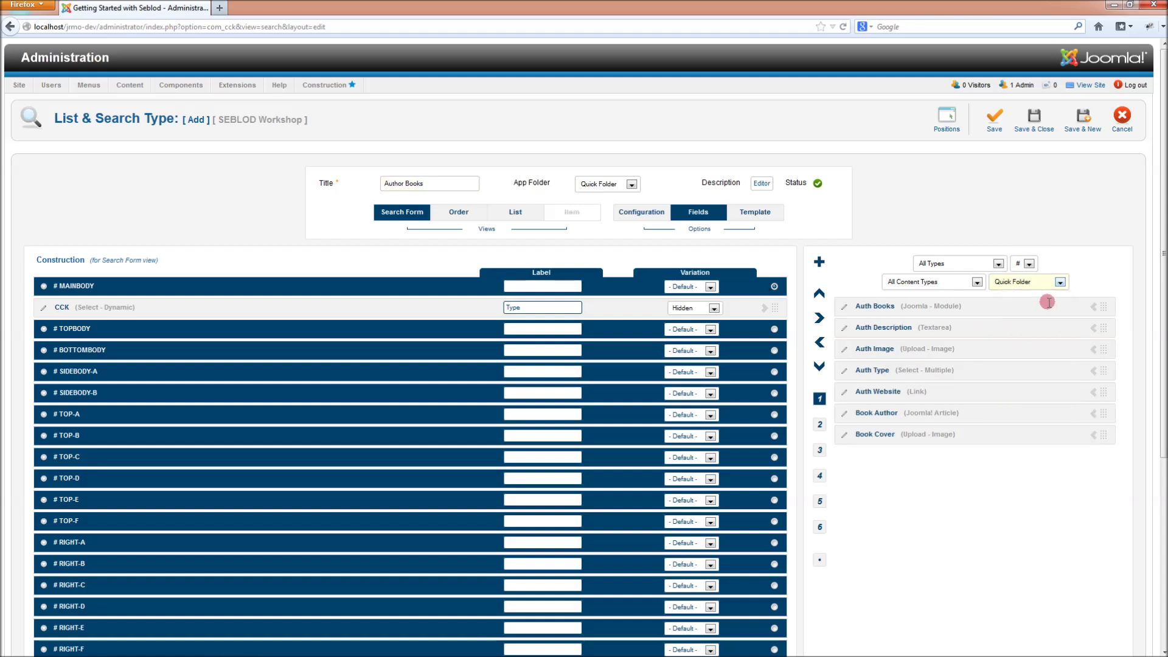
left_click(990, 127)
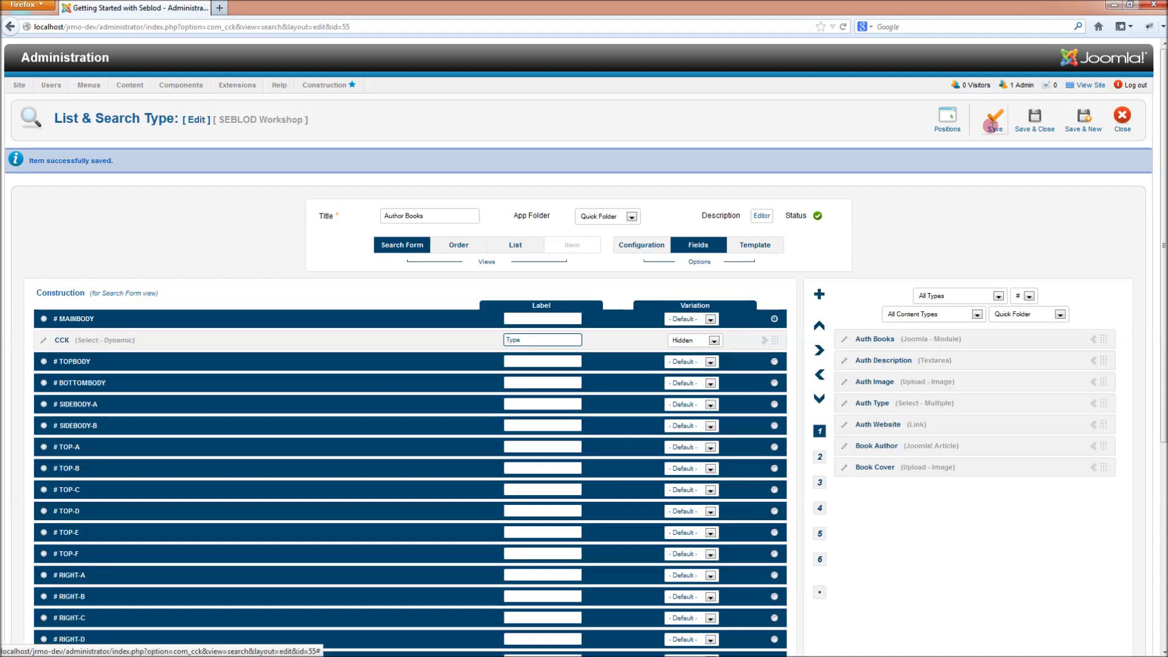
Add Book Author to the search form, set its live source to URL Var (Int) with live value id, and save
left_click(1092, 446)
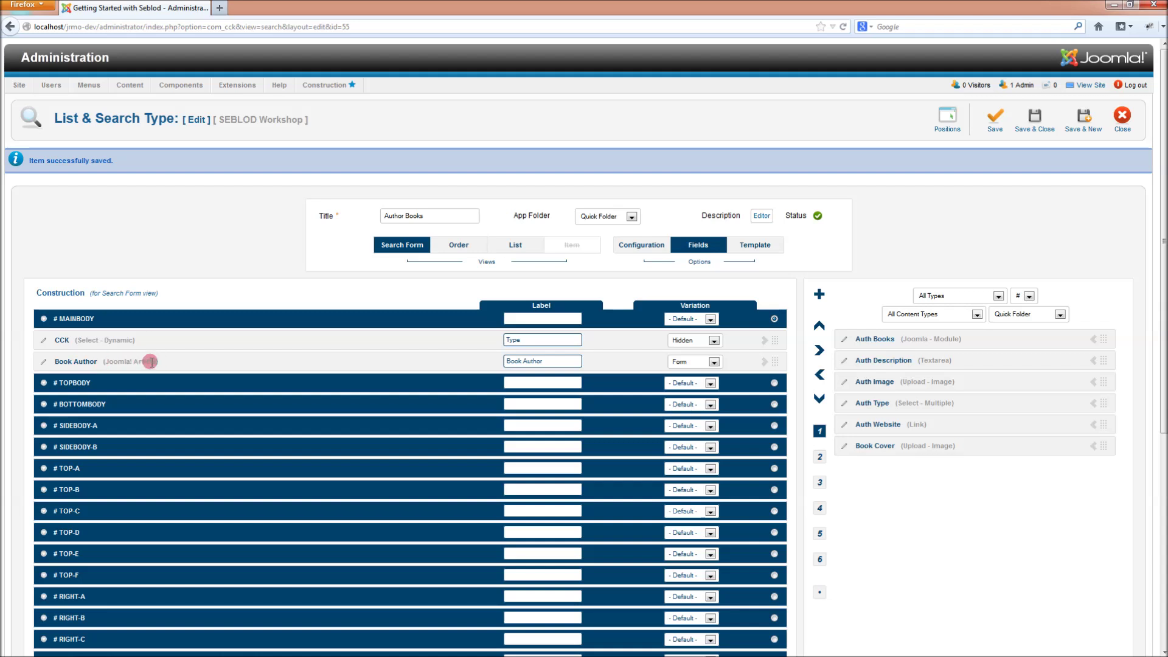
left_click(820, 456)
left_click(564, 362)
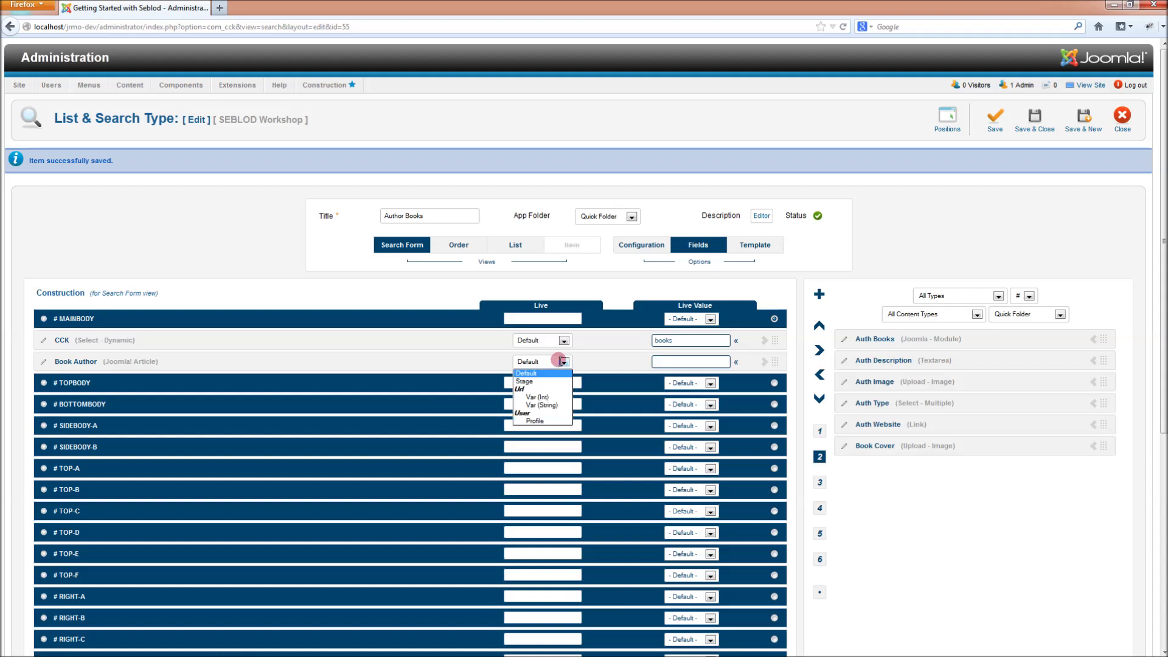
left_click(553, 397)
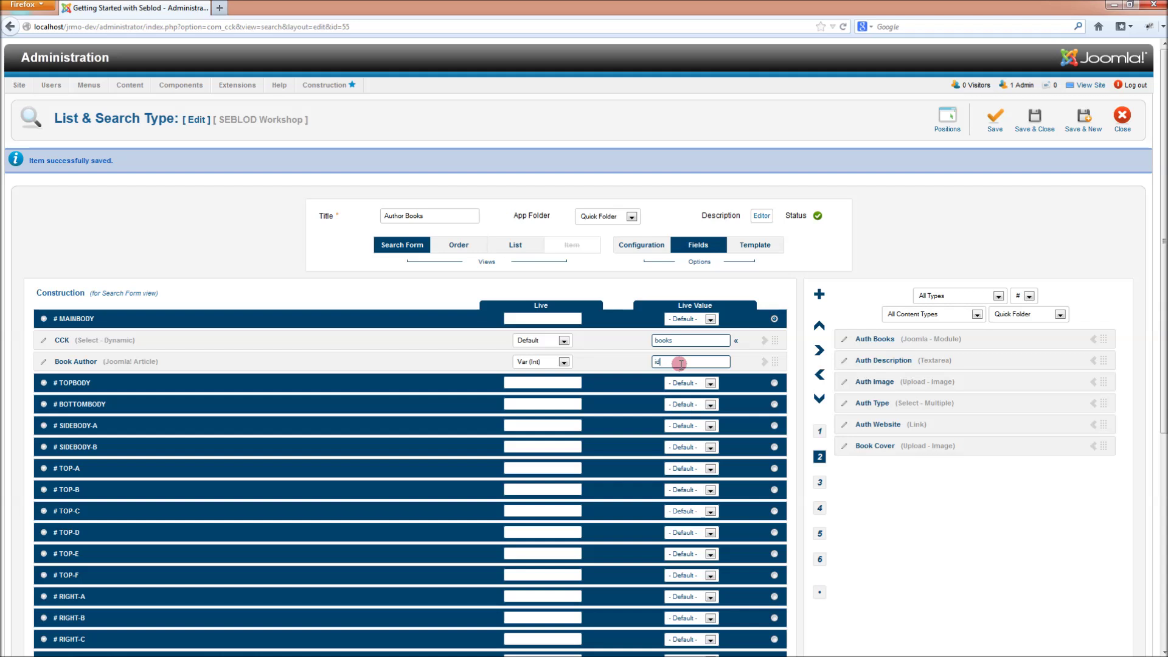
left_click(996, 121)
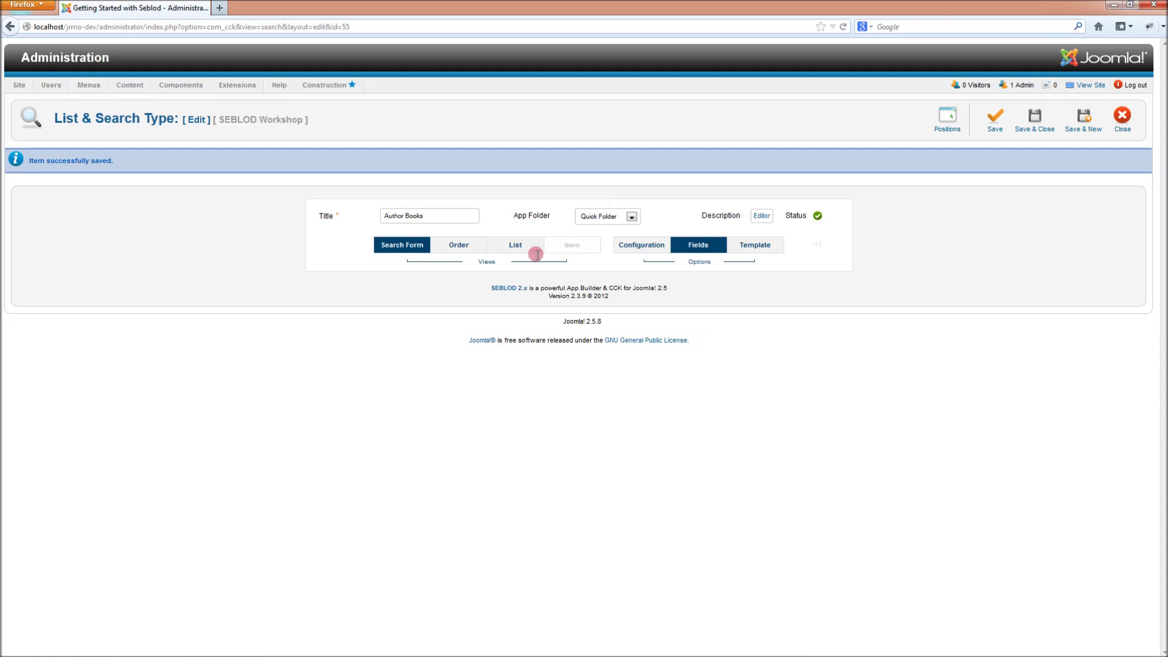
Enable a list template for the List view of the Author Books list type
left_click(536, 249)
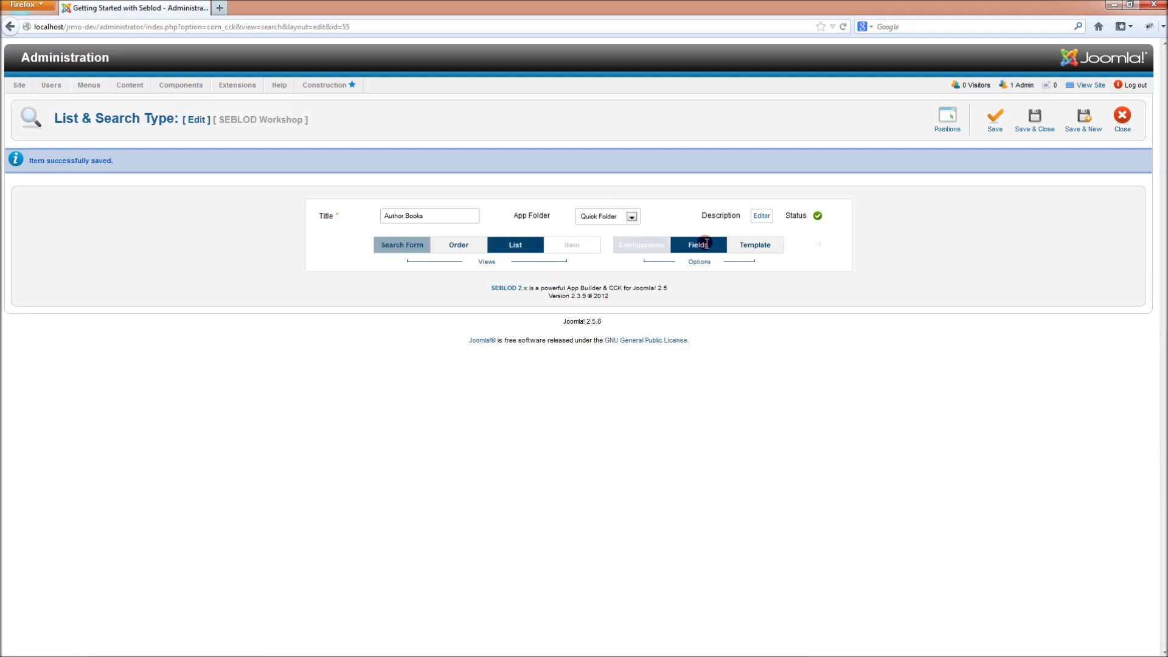
left_click(766, 246)
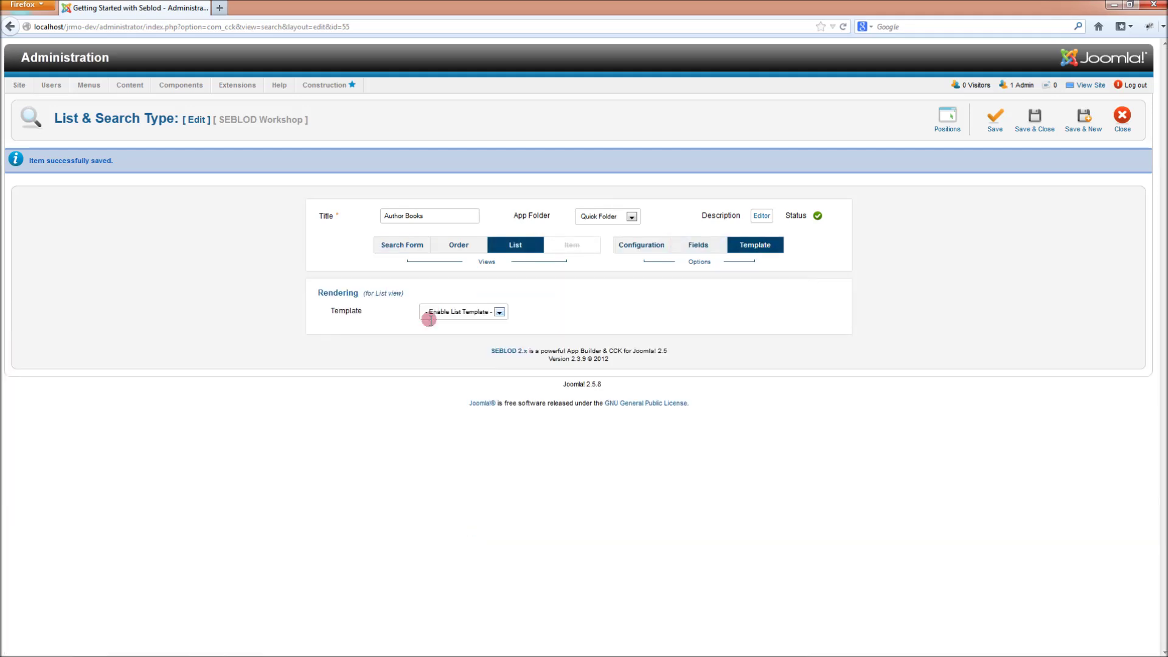
left_click(450, 312)
left_click(451, 332)
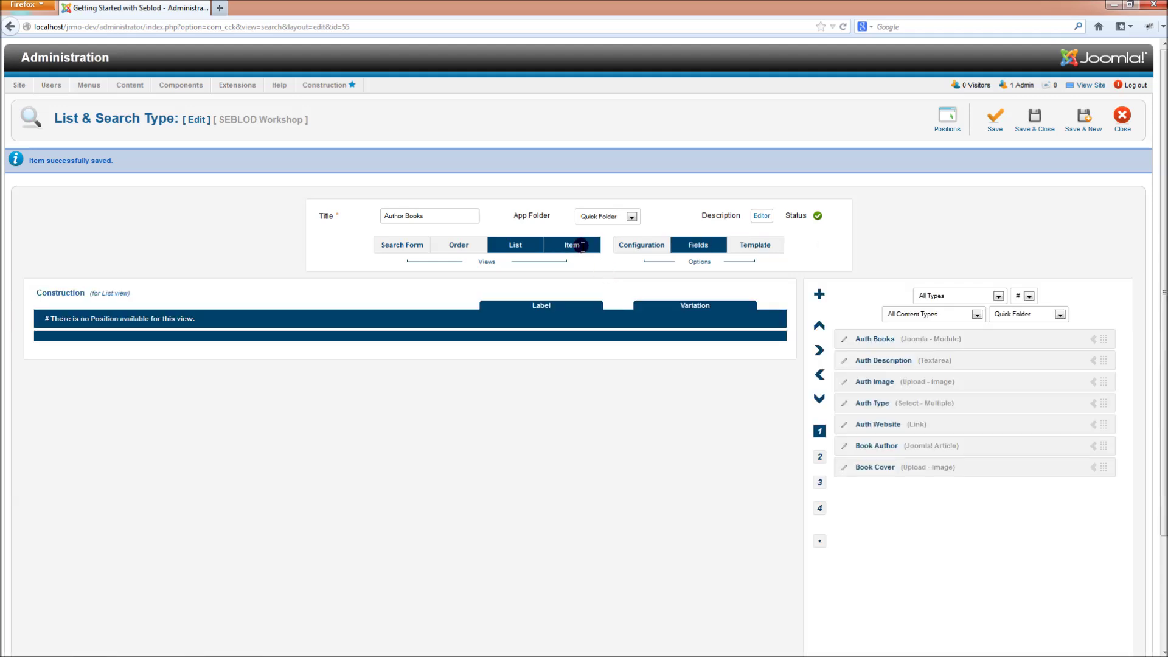
Add the Book Cover field to the Item view's main body and set its typography to Image
left_click(575, 246)
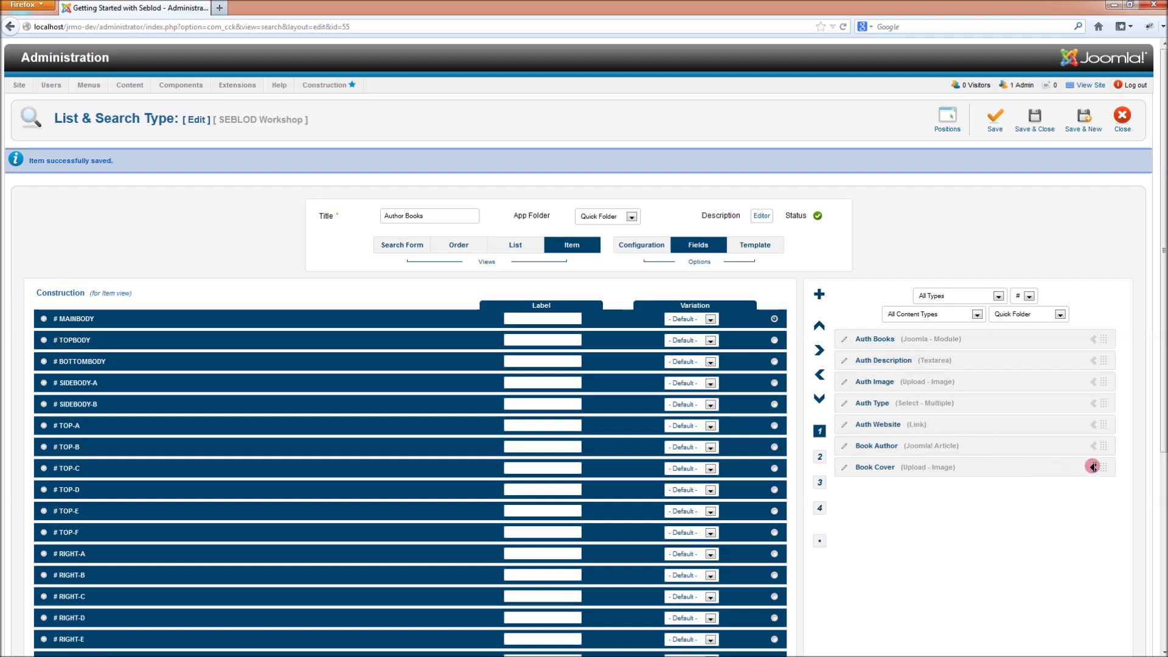
left_click(1093, 467)
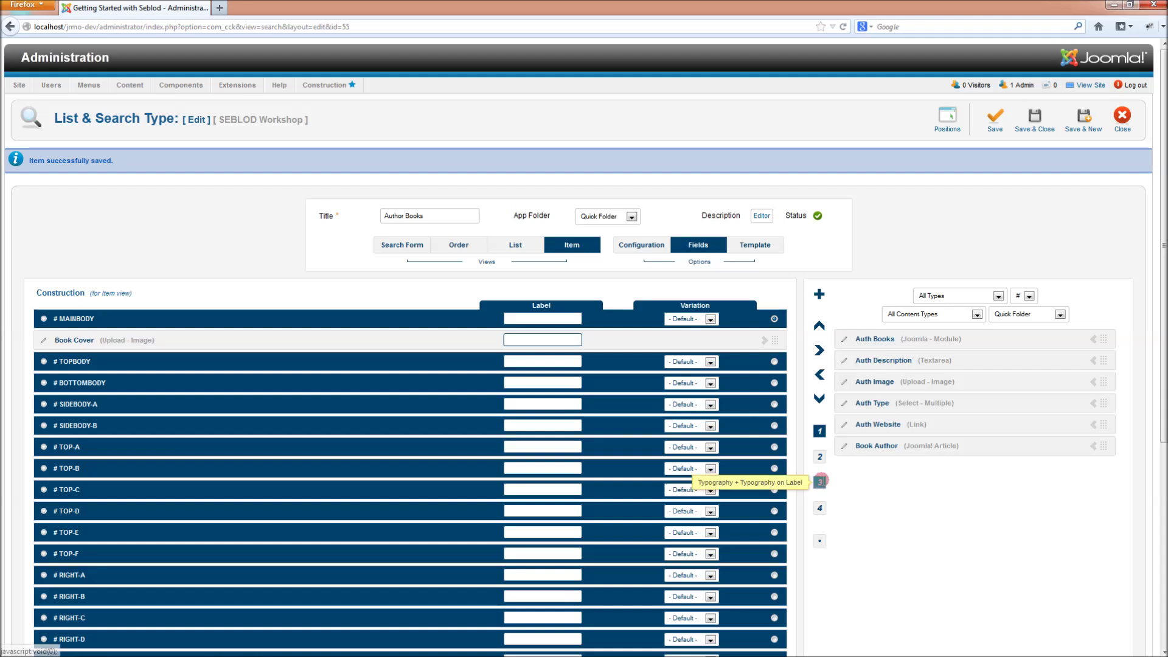
left_click(820, 481)
left_click(557, 341)
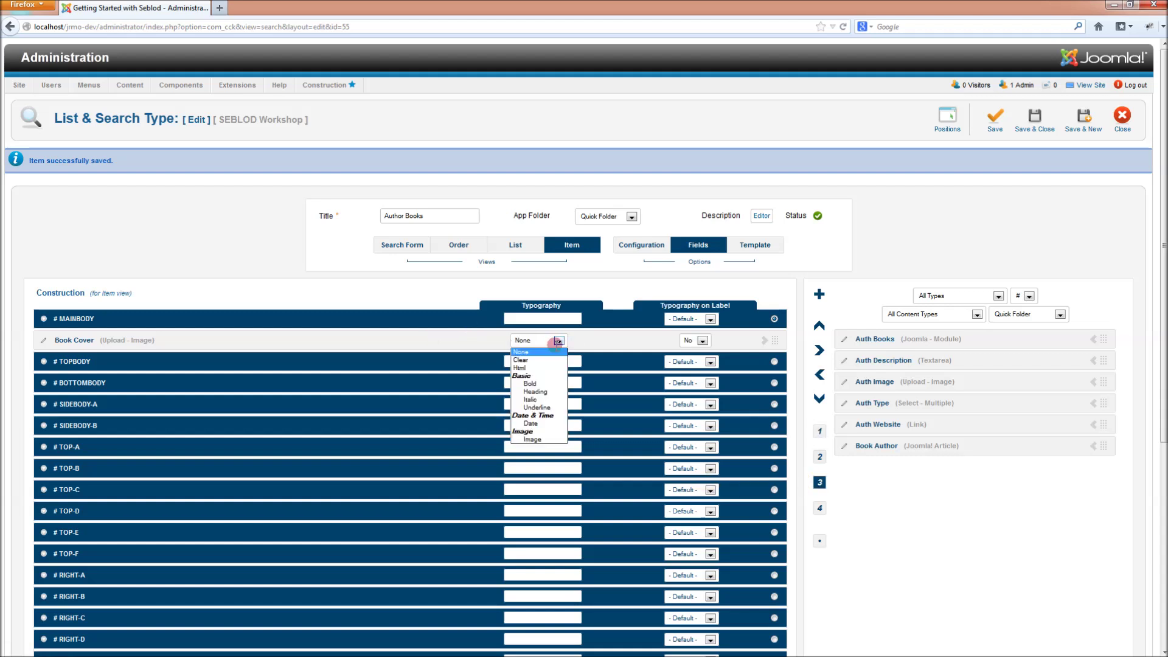
left_click(532, 439)
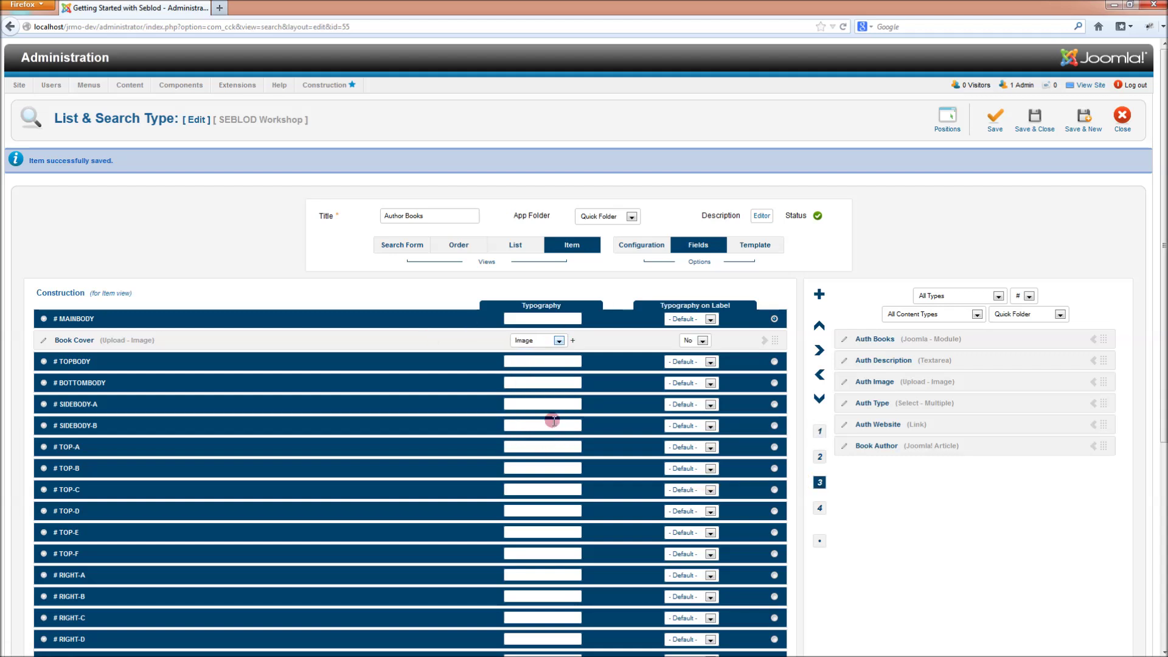
Configure the Book Cover typography to display Image by default, and save and close its settings
left_click(571, 339)
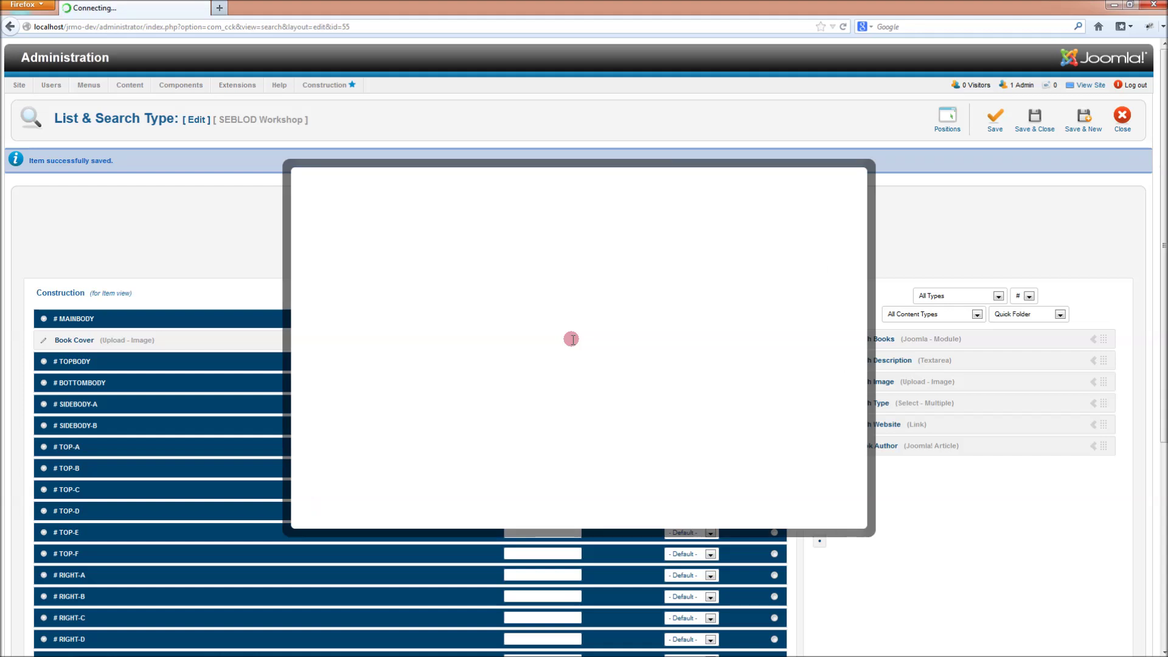
left_click(466, 233)
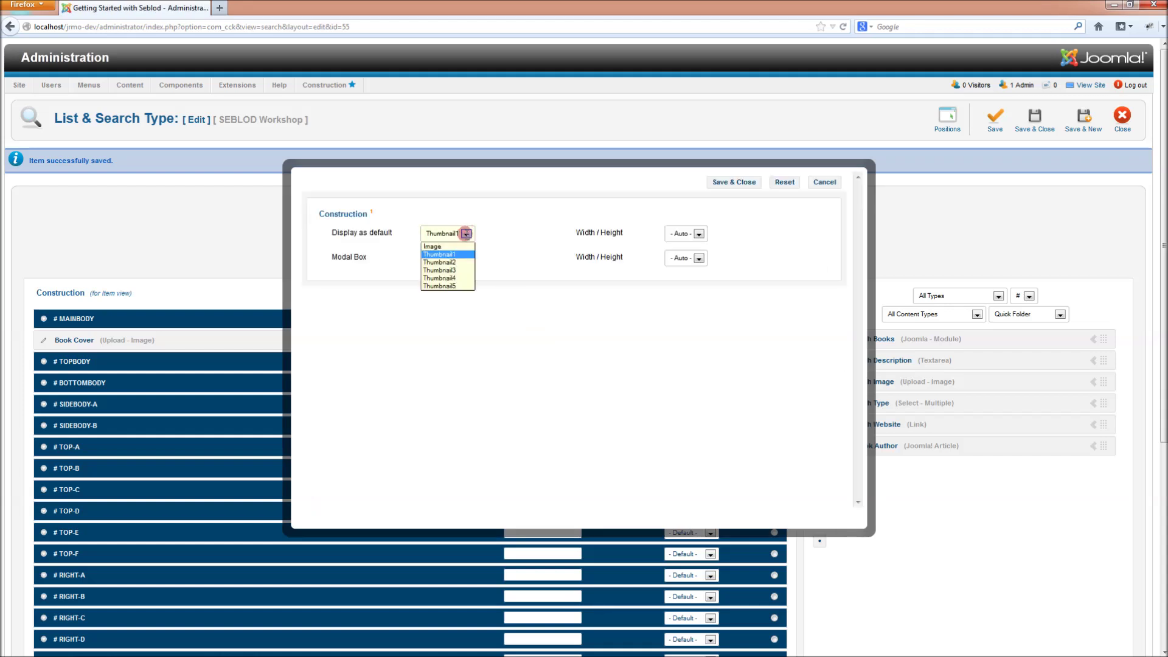
left_click(450, 246)
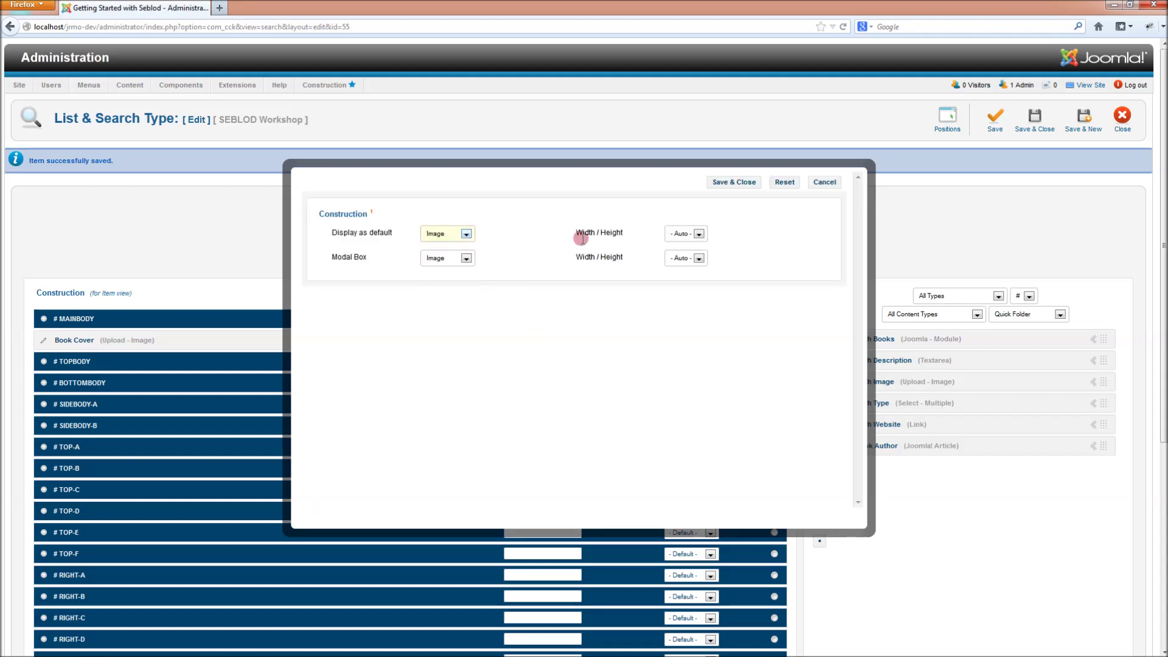
left_click(744, 182)
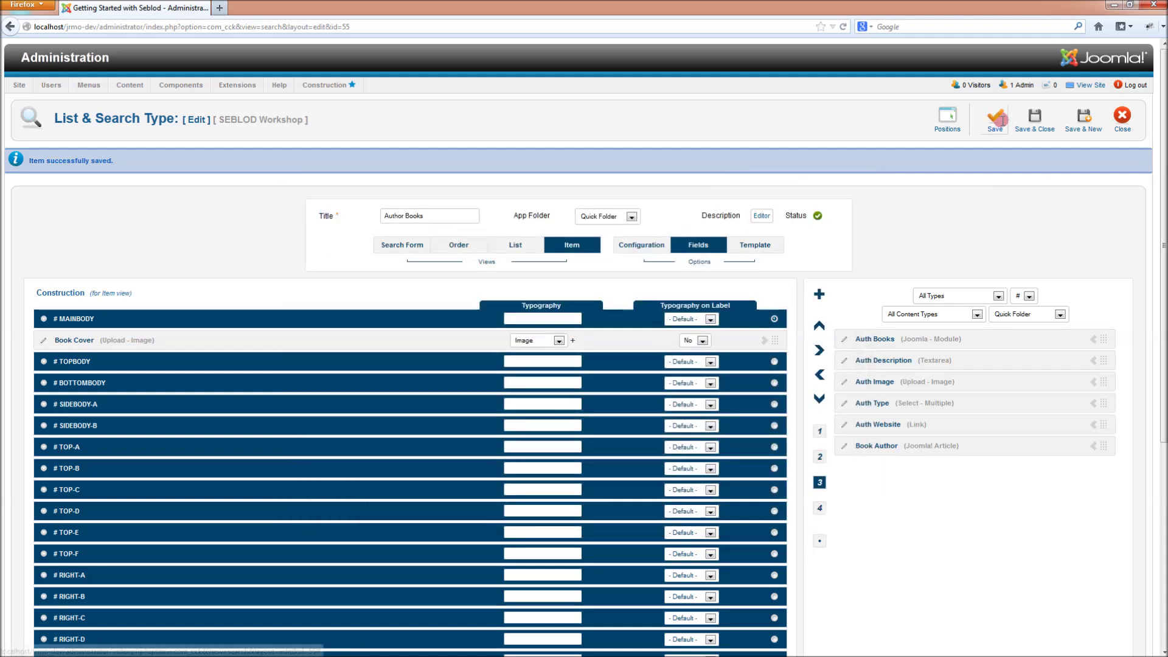
Save and close the Author Books list type, and start a new SEBLOD - List module with Author Books as its search type
left_click(1027, 120)
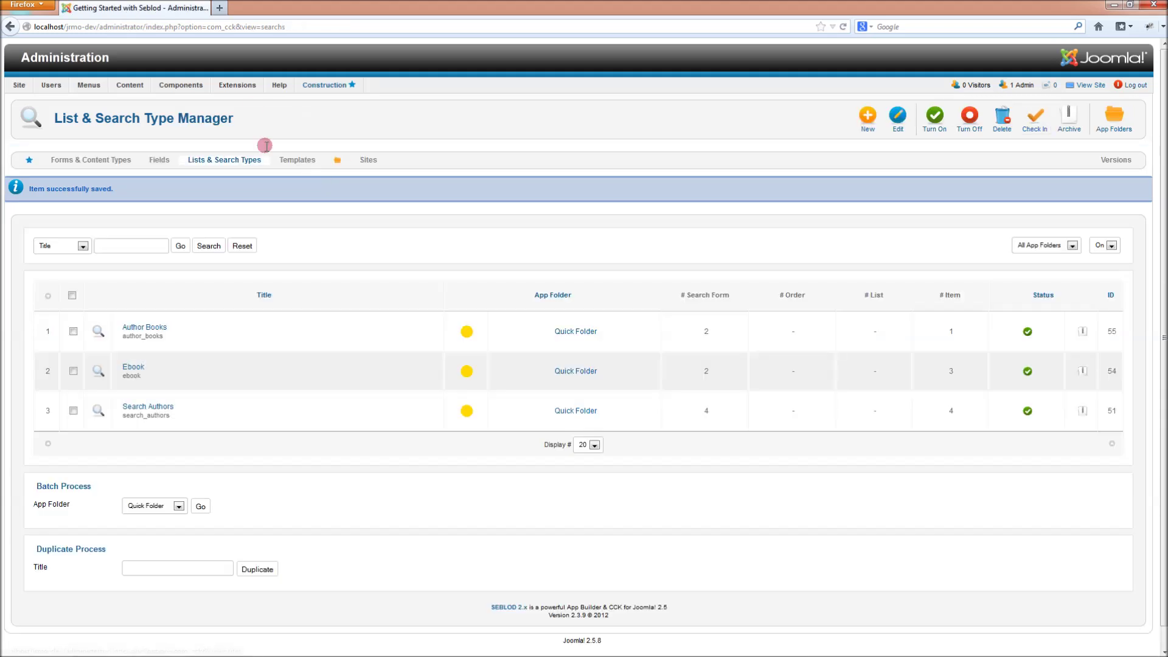
mouse_move(257, 87)
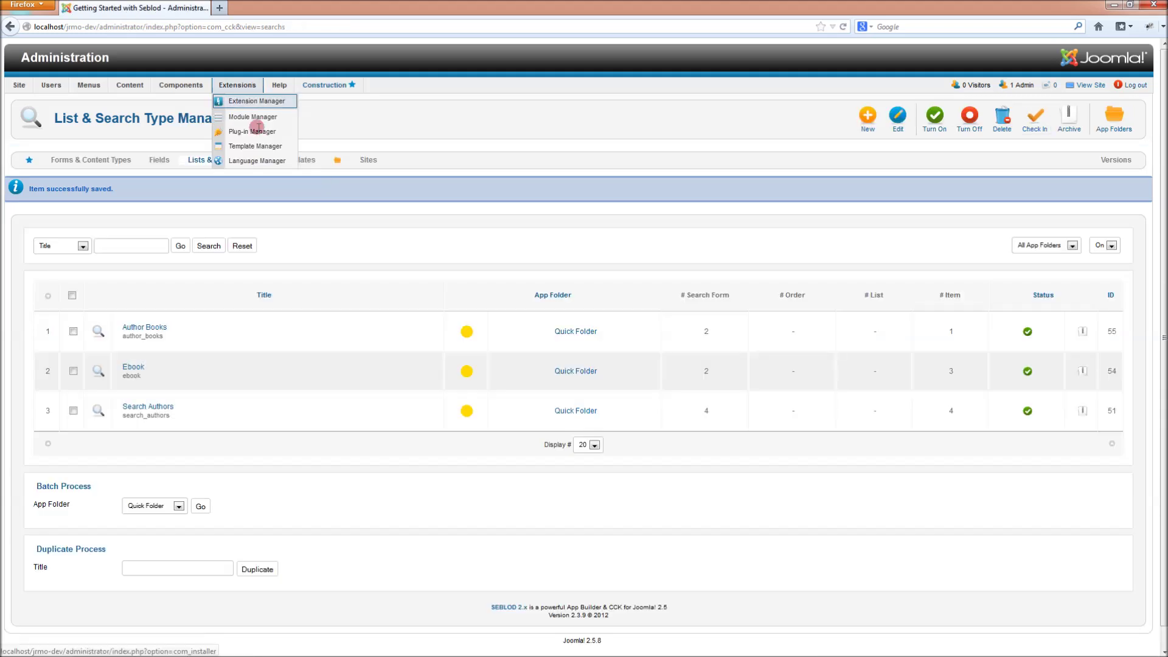
left_click(252, 116)
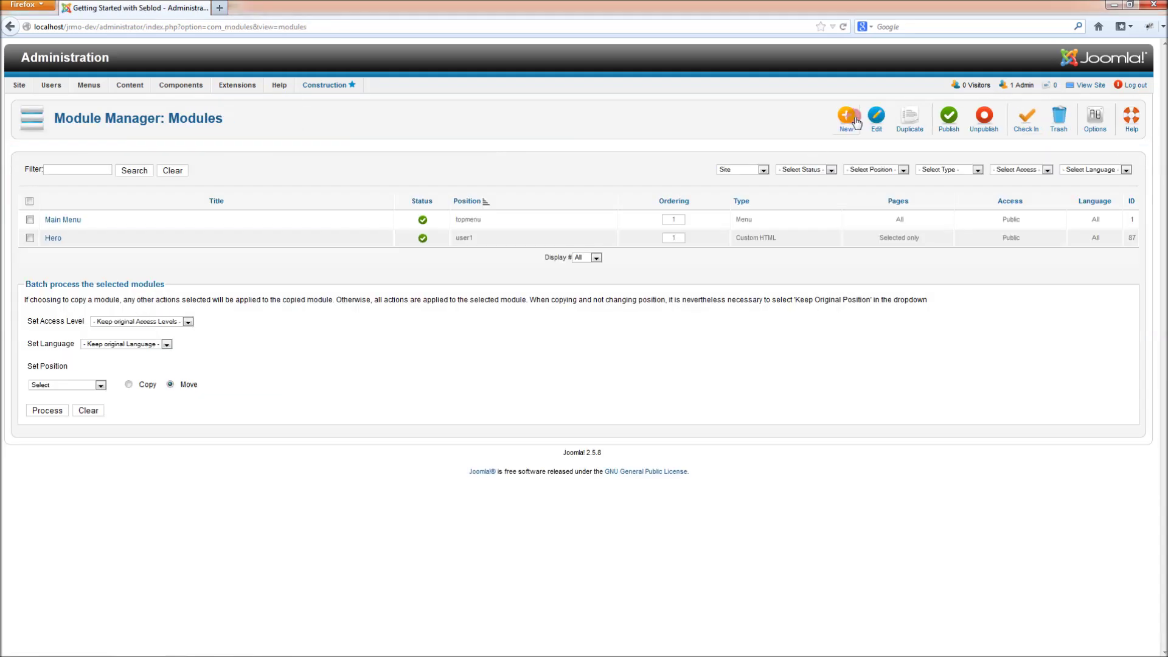
left_click(846, 119)
left_click(828, 186)
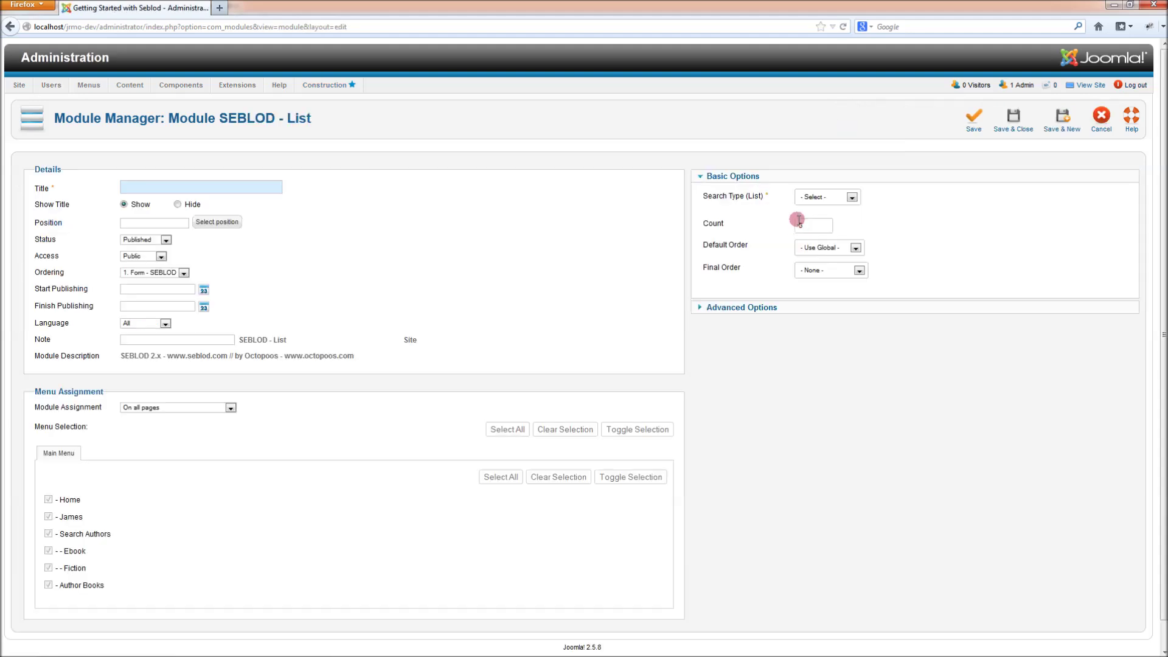
left_click(806, 197)
left_click(821, 219)
Title the module My Books, assign it to the books position, and save it
left_click_drag(188, 186, 58, 187)
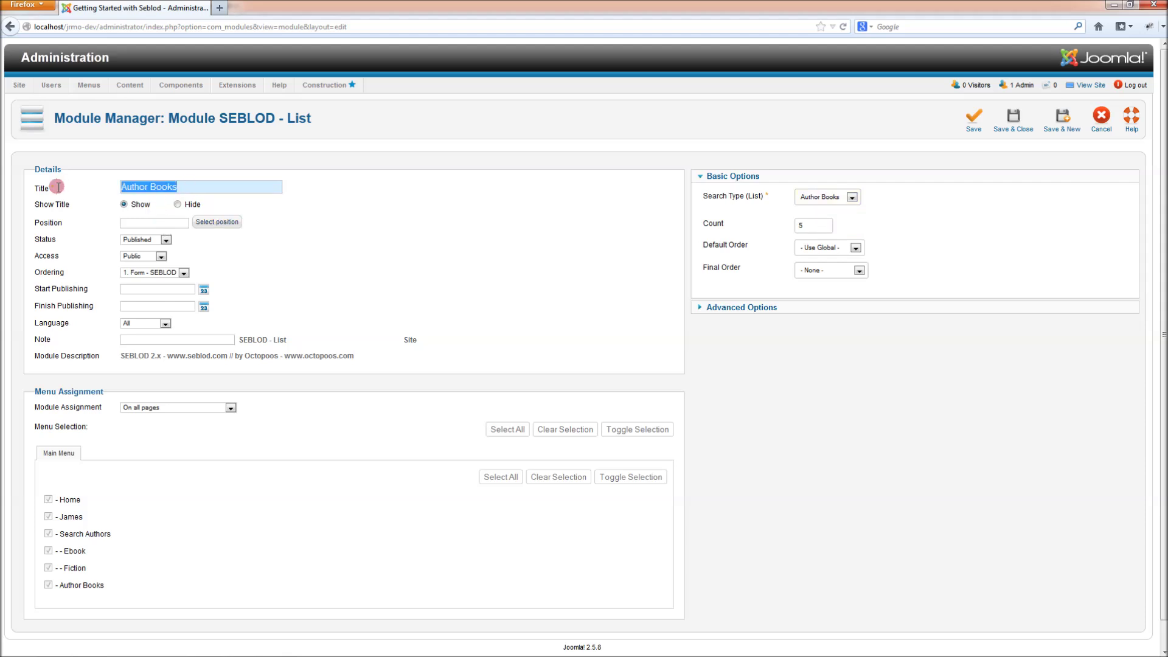
type("My book")
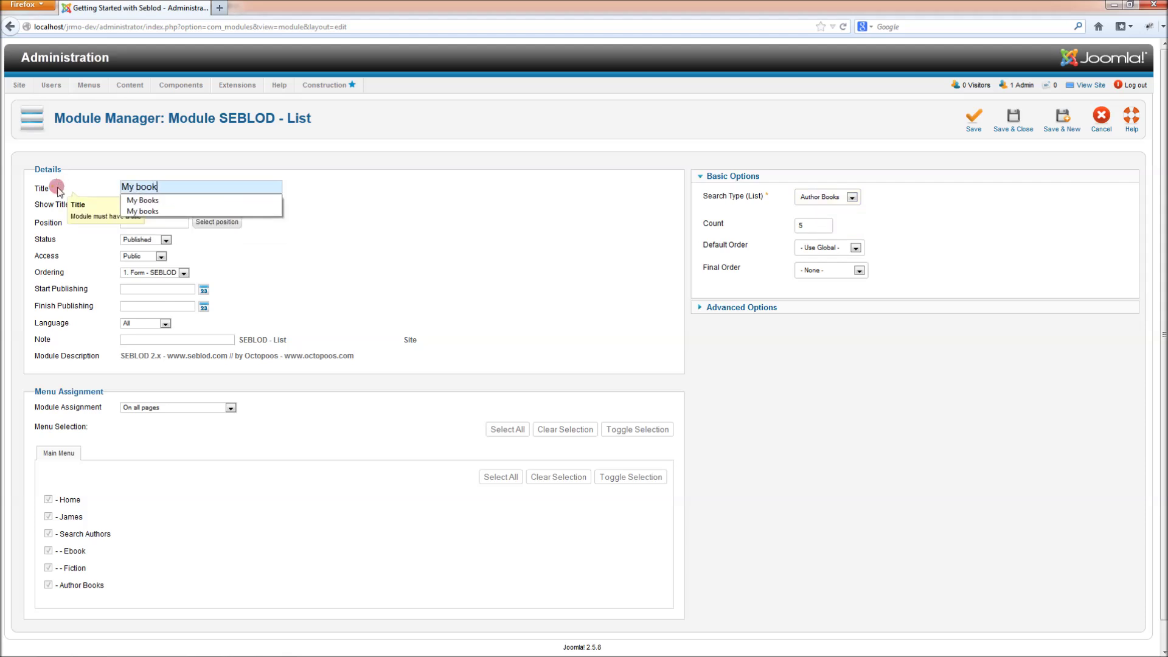
type("s")
left_click(142, 200)
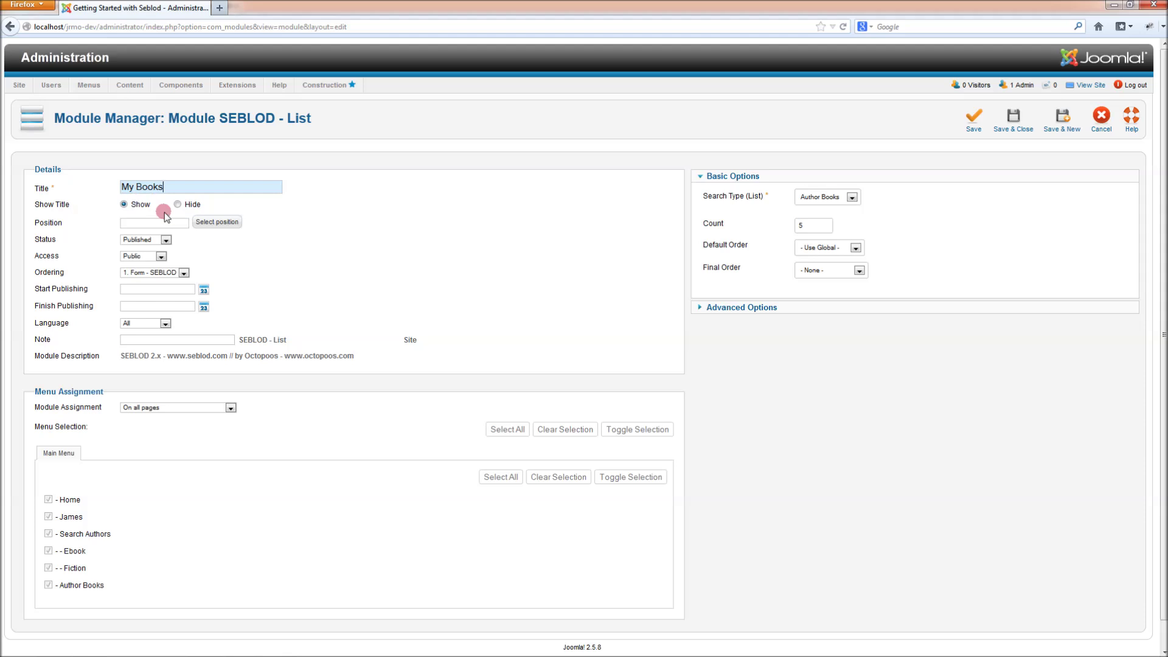
left_click(166, 220)
type("books")
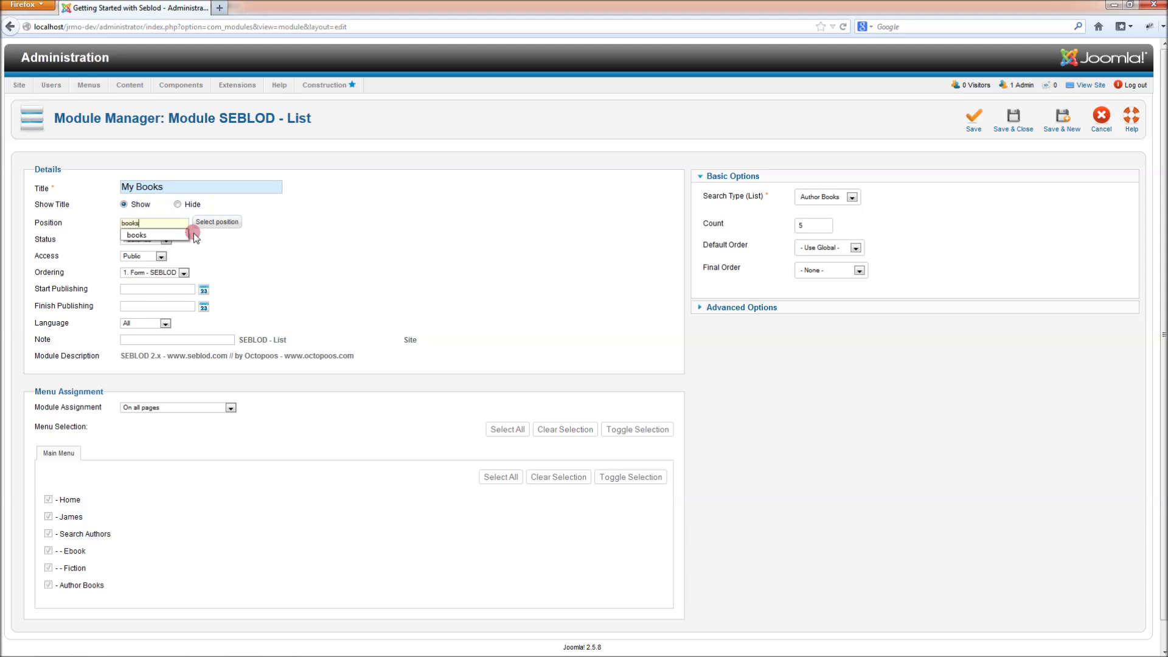
left_click(286, 246)
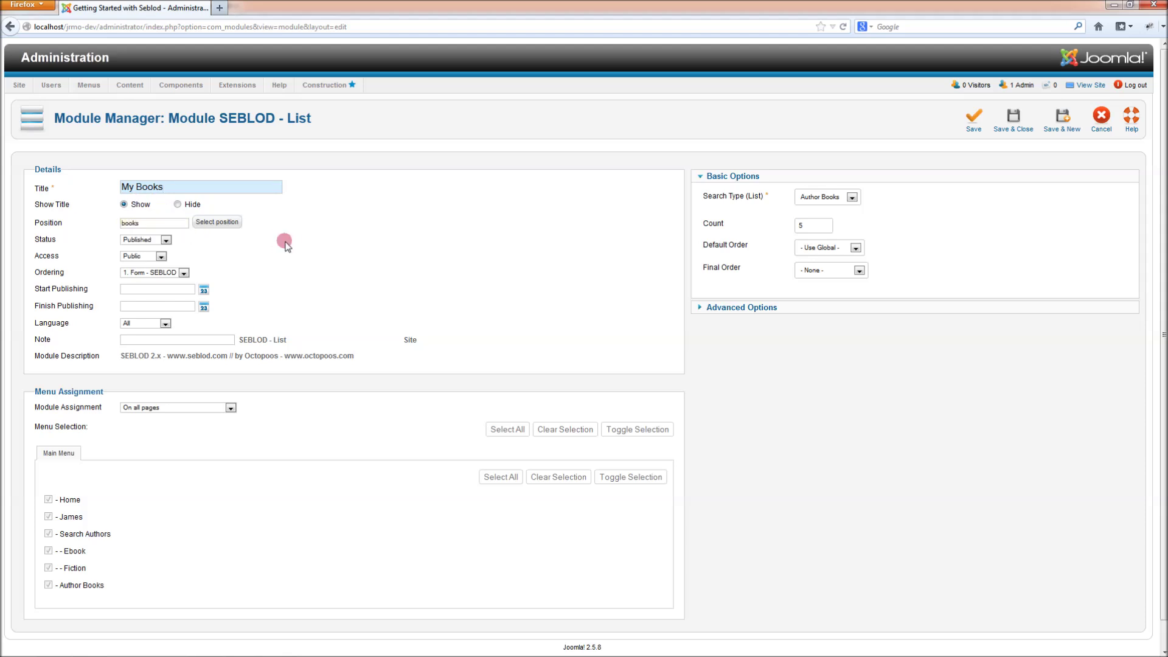
left_click(978, 129)
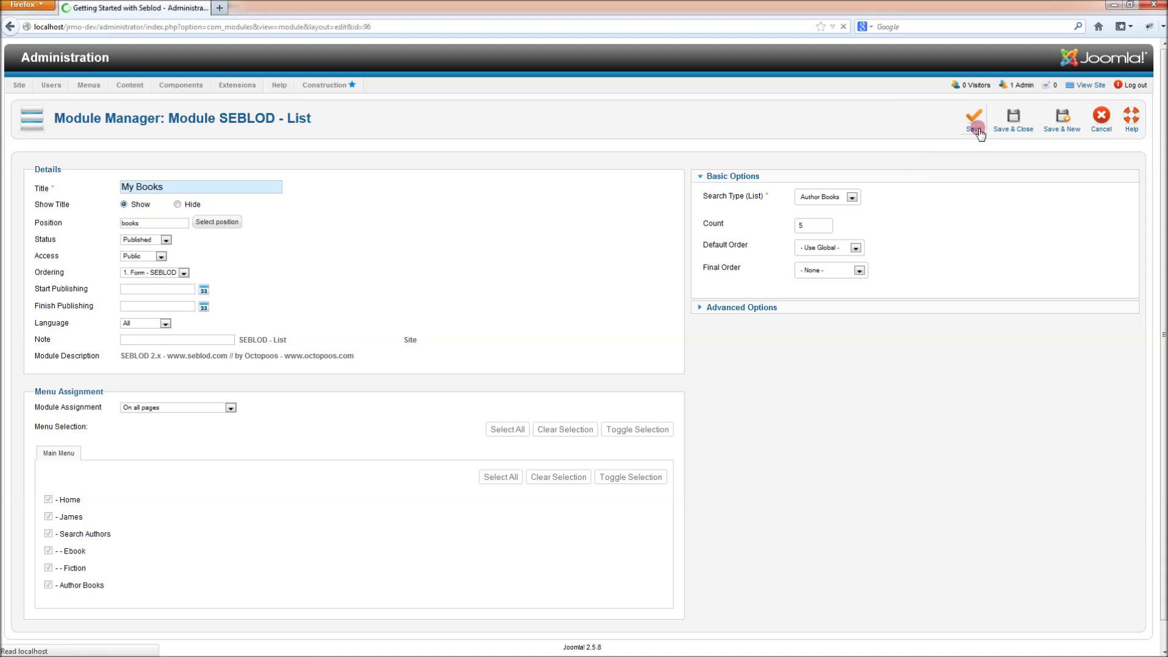
View the site's single-author page from the main menu to check the My Books module, and return to the administration
left_click(1091, 85)
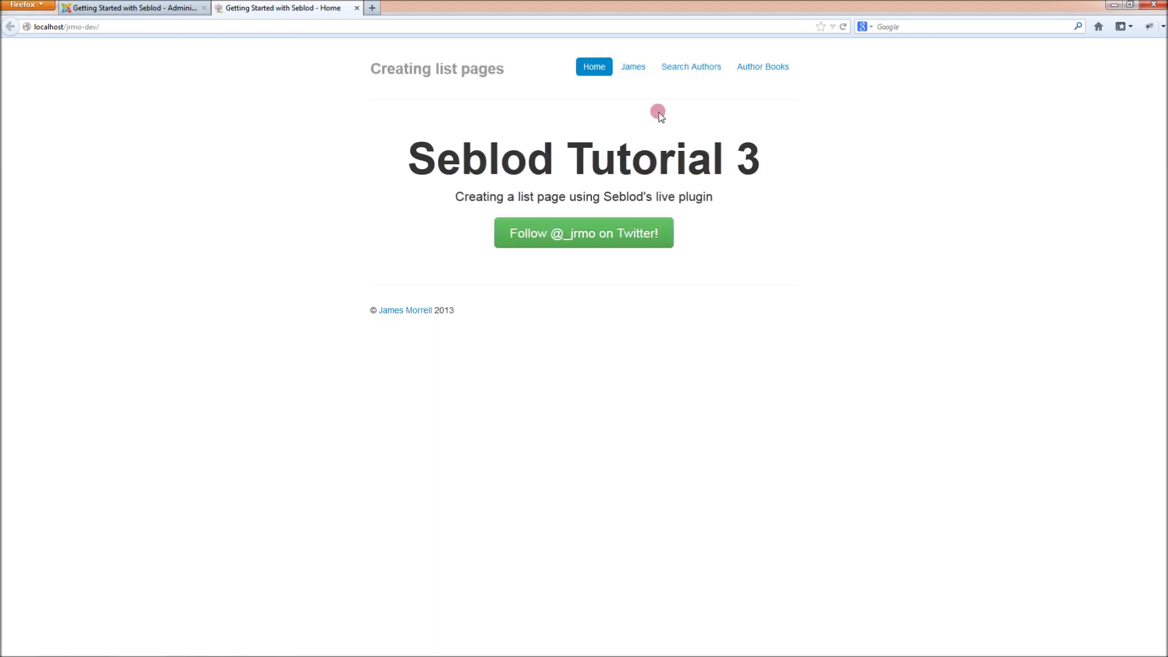
left_click(630, 70)
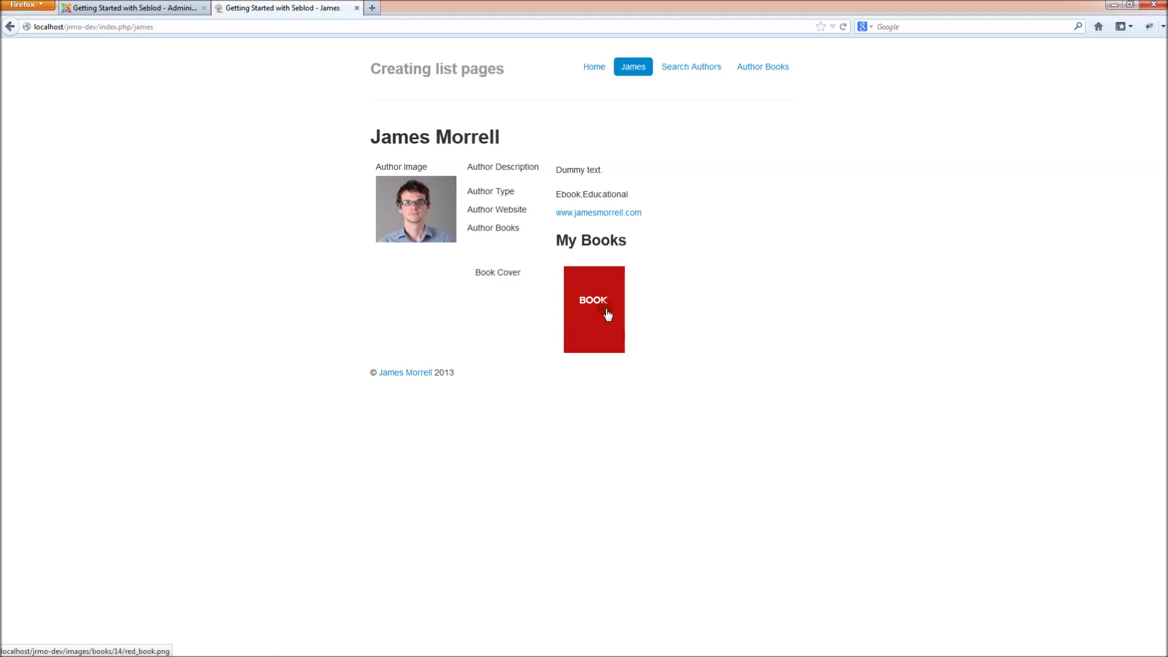
left_click(105, 7)
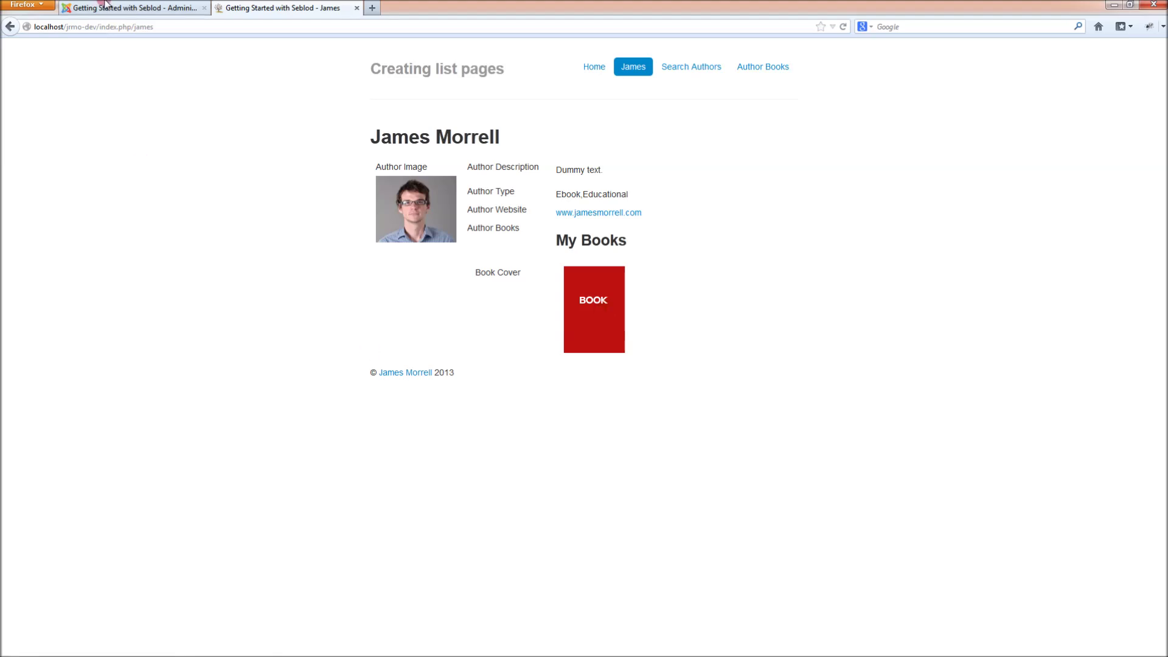
Save and close the module, and start a new Books article titled Green Book
left_click(975, 123)
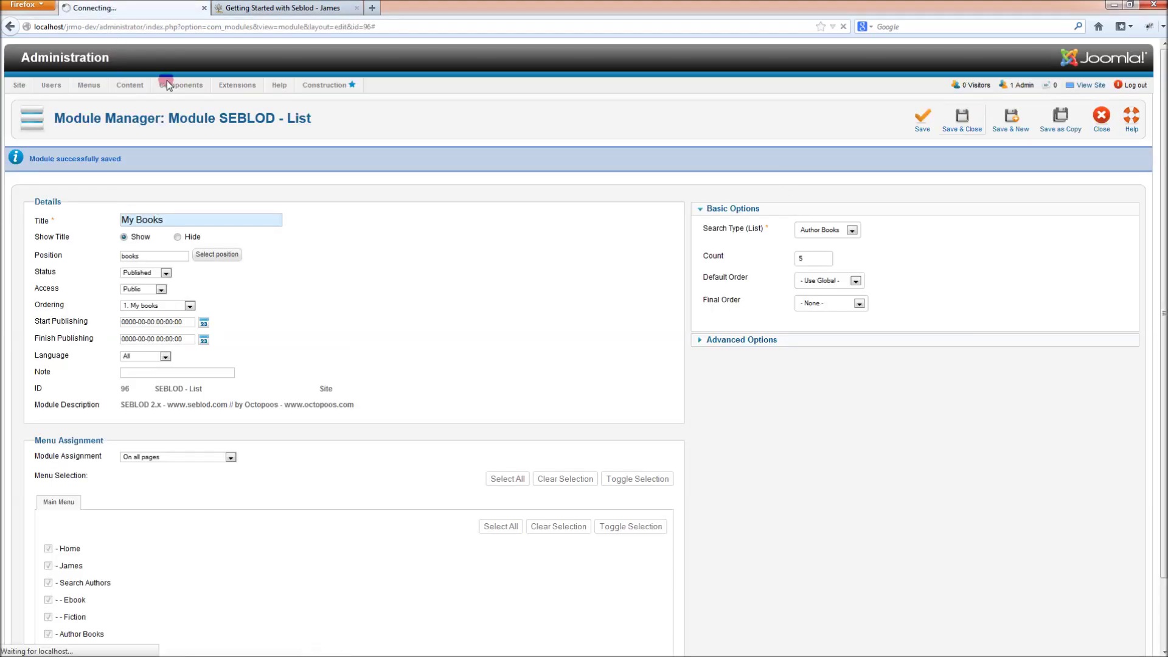
mouse_move(131, 86)
left_click(136, 102)
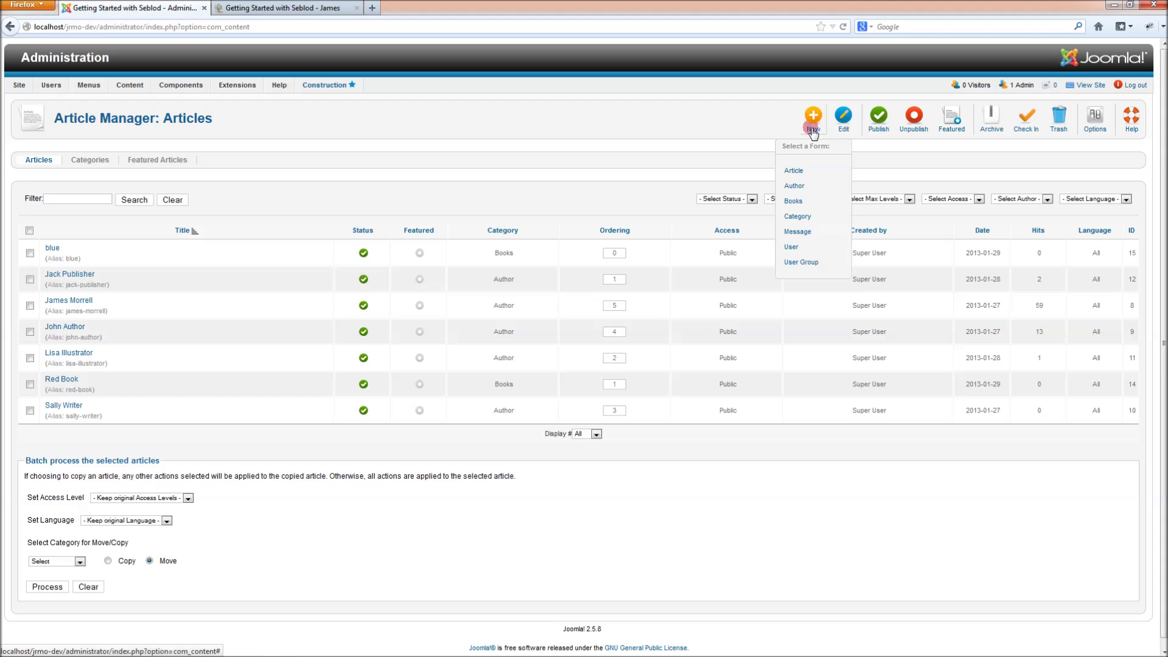
left_click(813, 122)
left_click(797, 203)
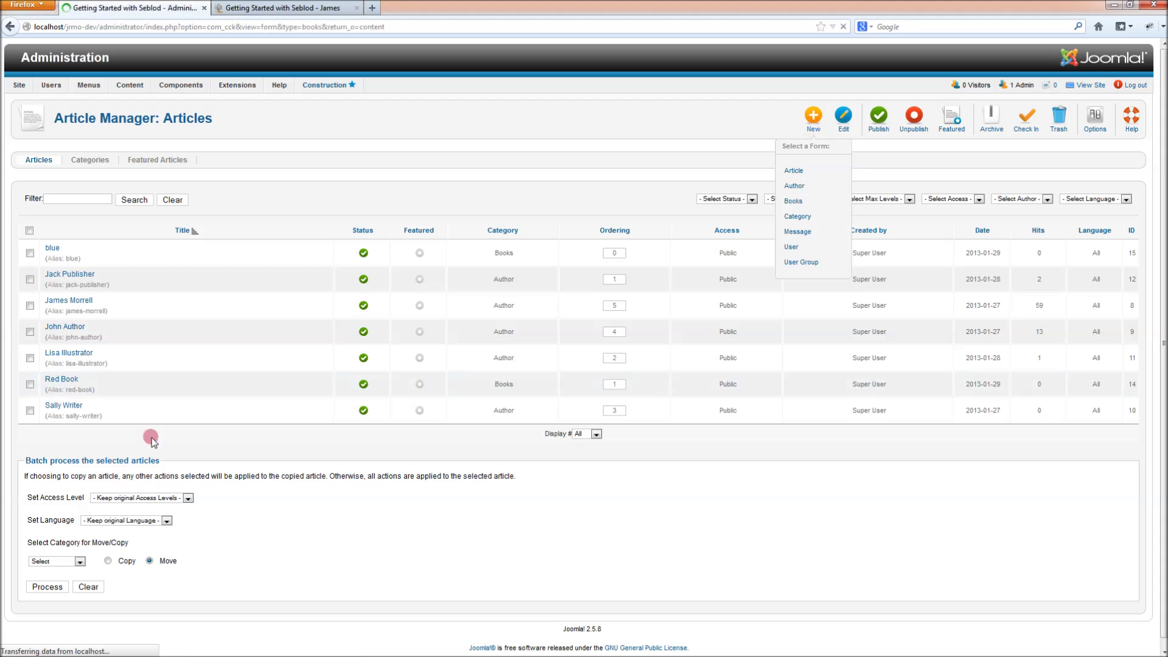
left_click(160, 175)
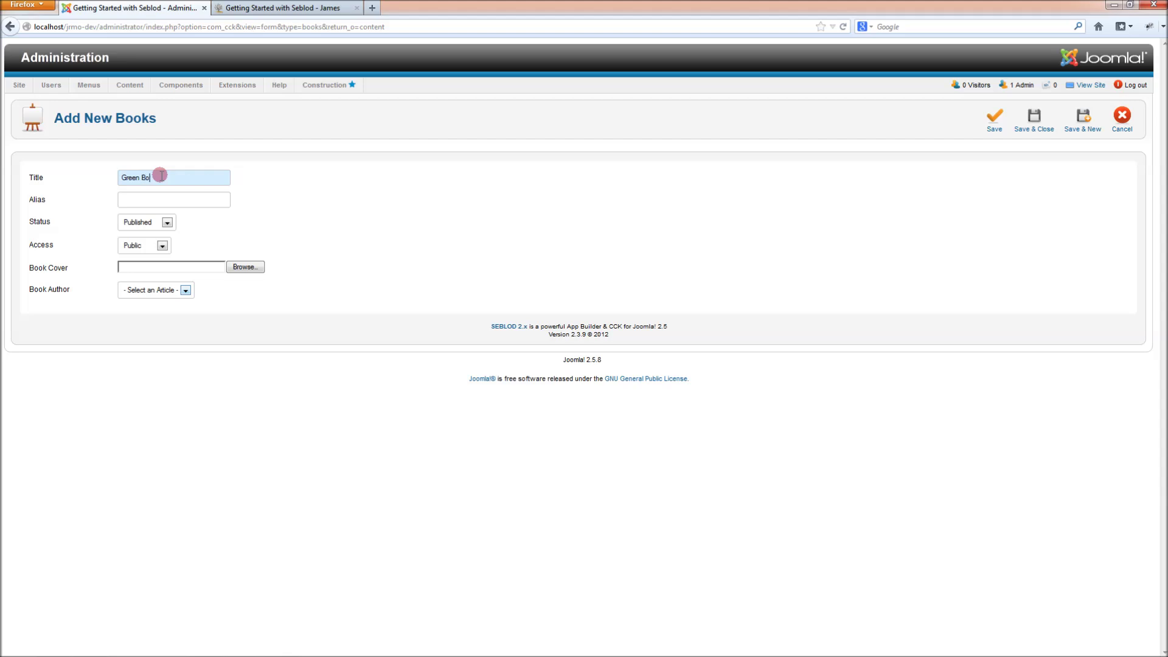
Choose the green_book image as the Book Cover and select the last listed author as the Book Author
left_click(255, 267)
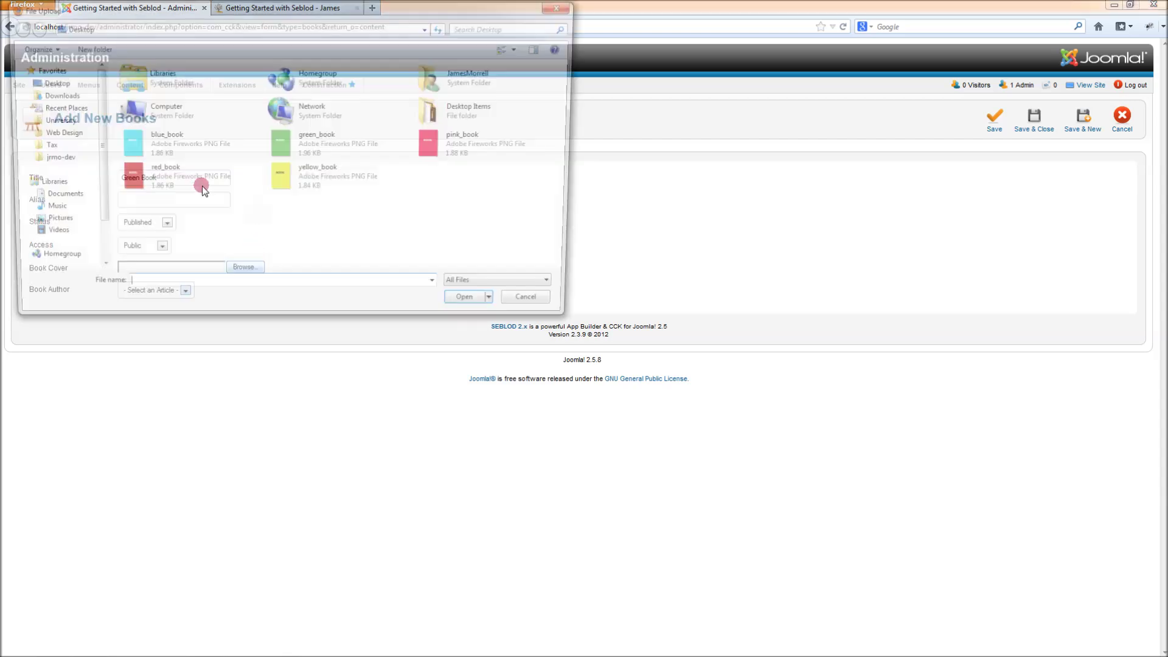
left_click(272, 151)
double_click(272, 151)
left_click(171, 291)
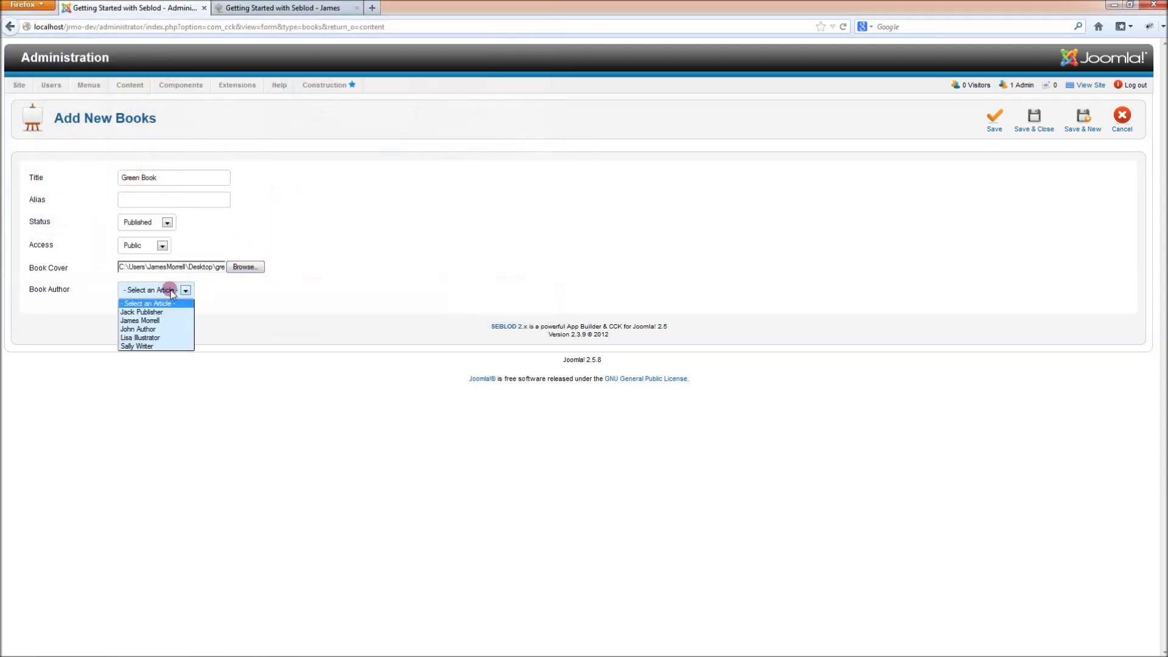
left_click(157, 346)
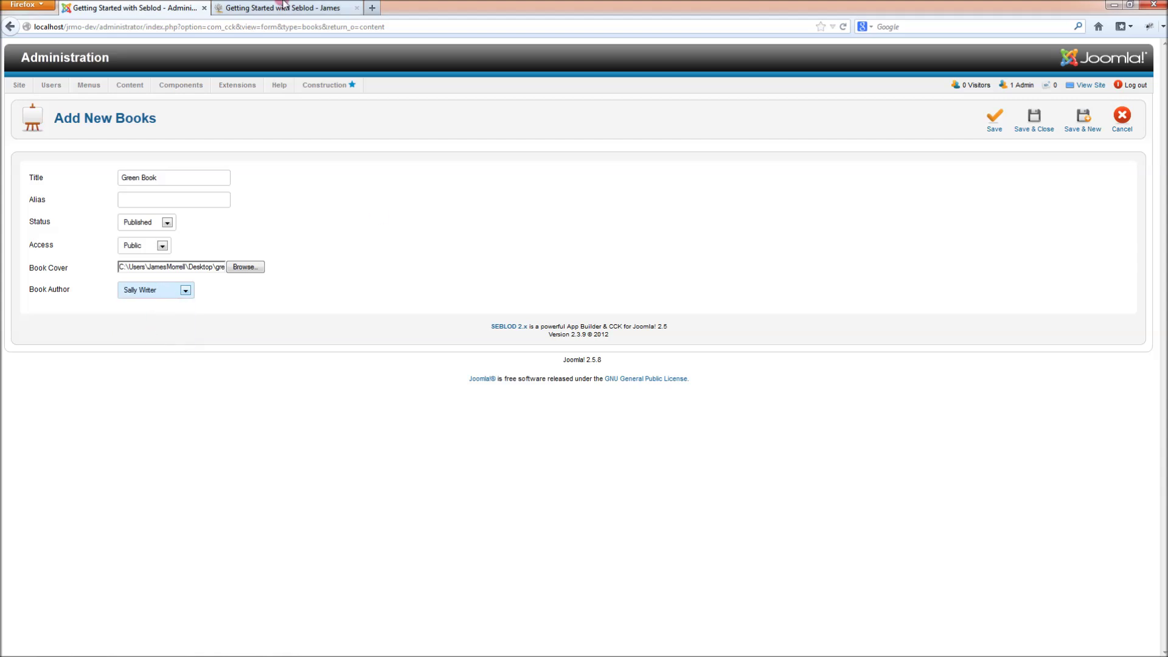
Search all authors on the site without filters and open the page of the author chosen for Green Book
left_click(272, 13)
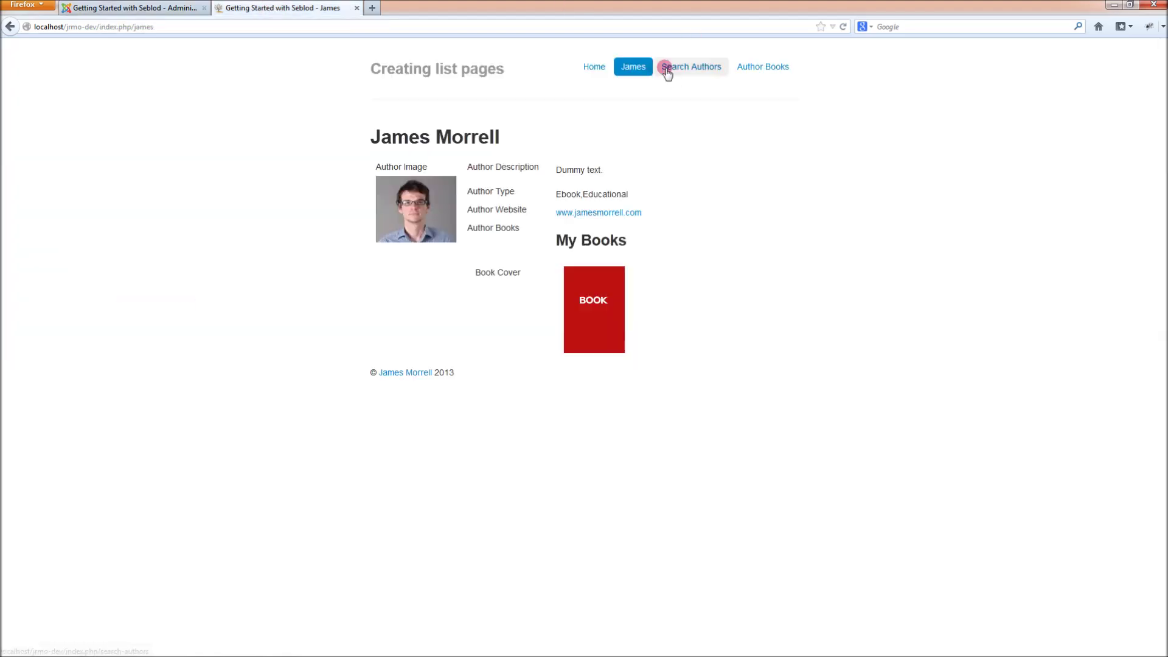
left_click(679, 67)
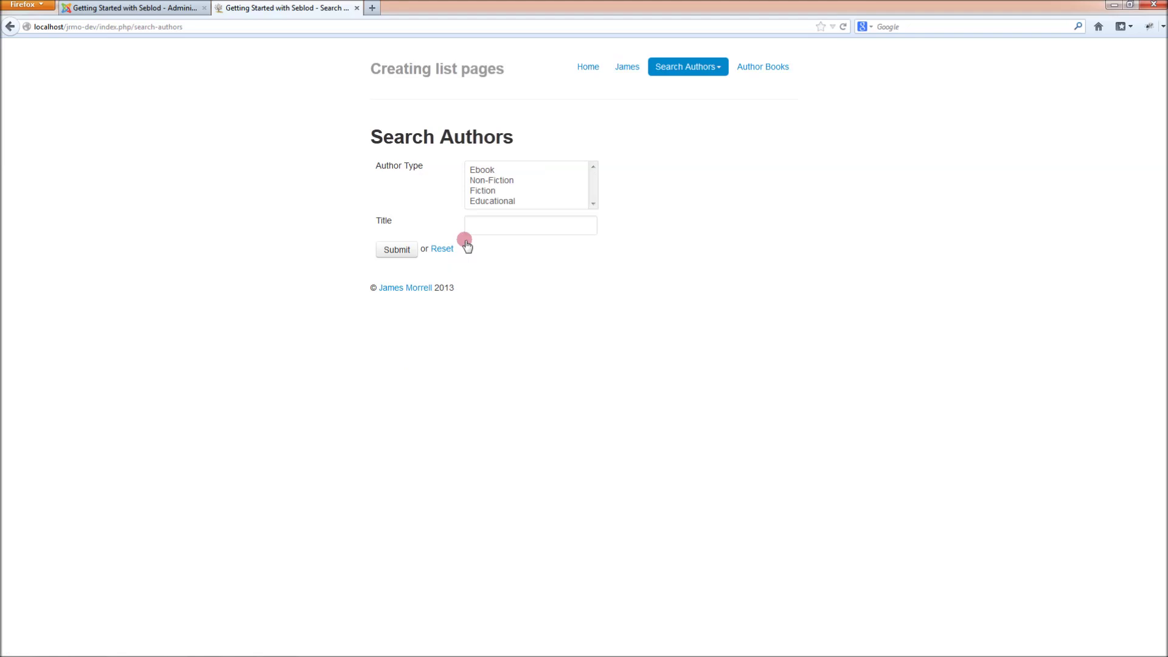
left_click(397, 249)
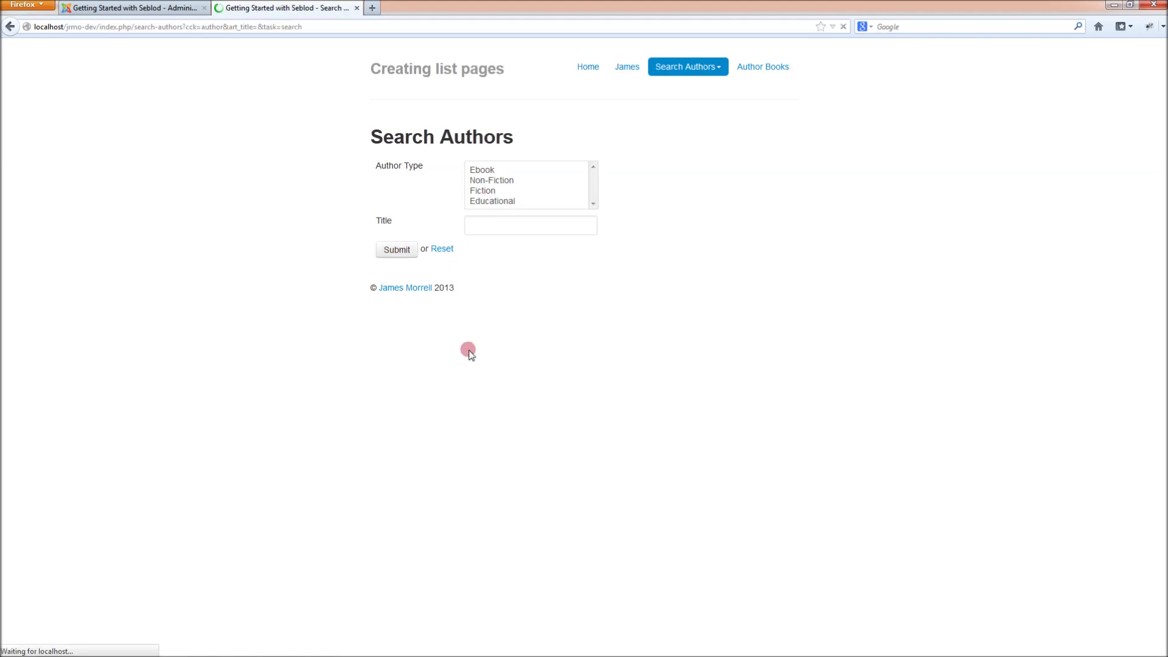
scroll(535, 431, "down", 4)
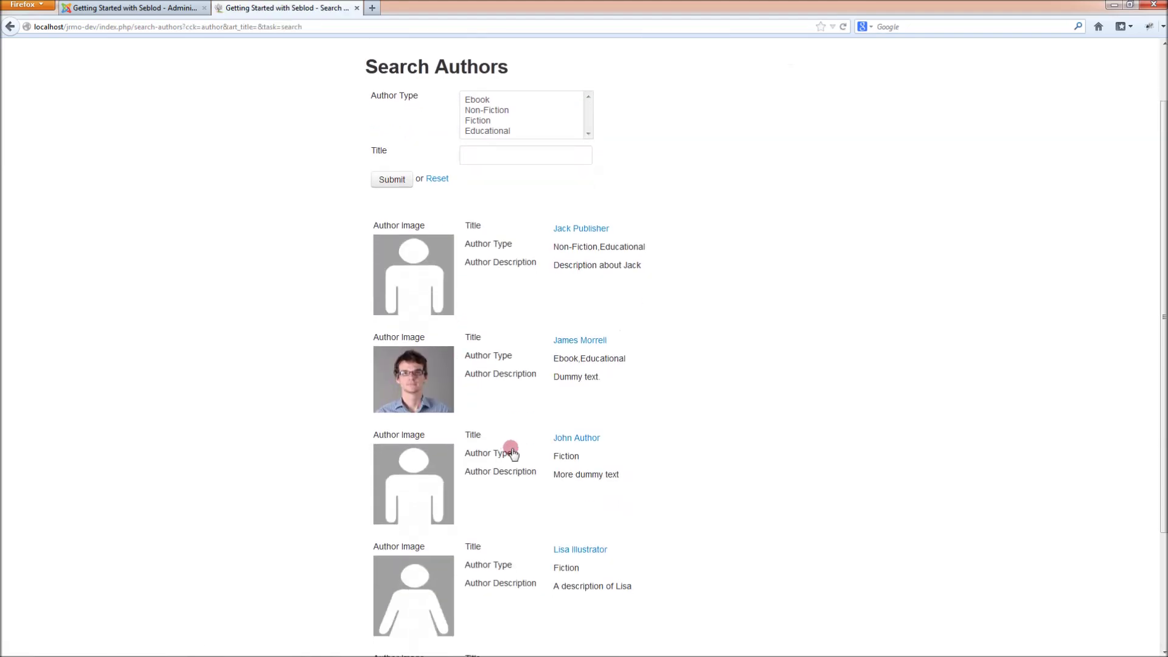
scroll(566, 547, "down", 2)
left_click(572, 523)
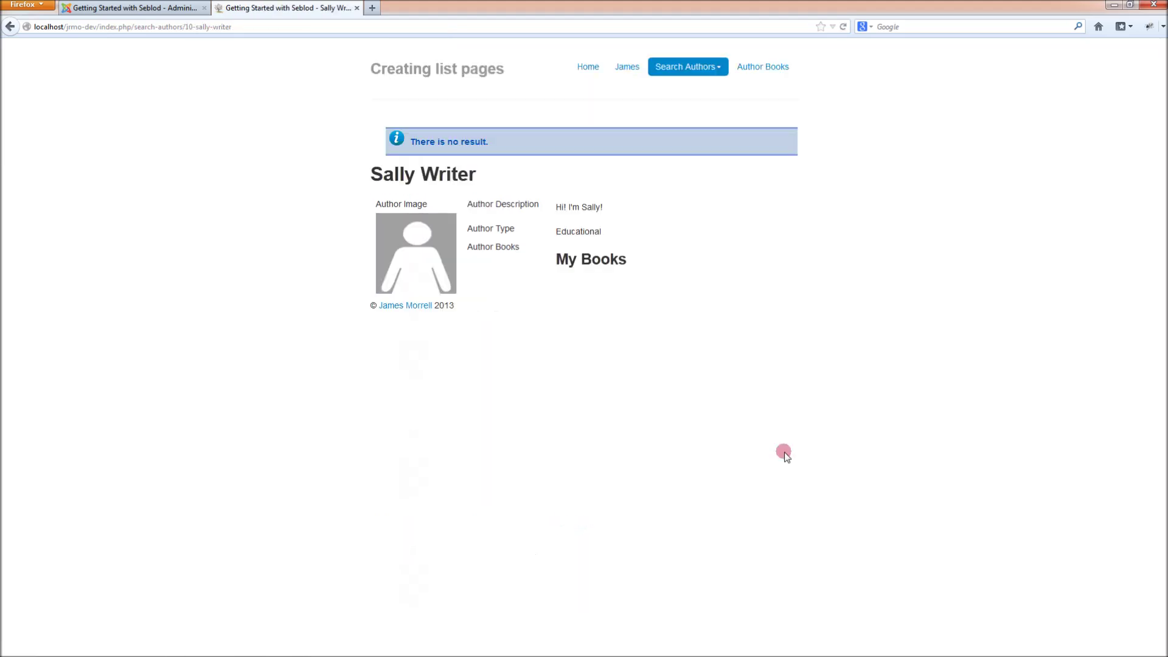
Save the Green Book article and reload its author's page on the site to check the My Books module
left_click(119, 6)
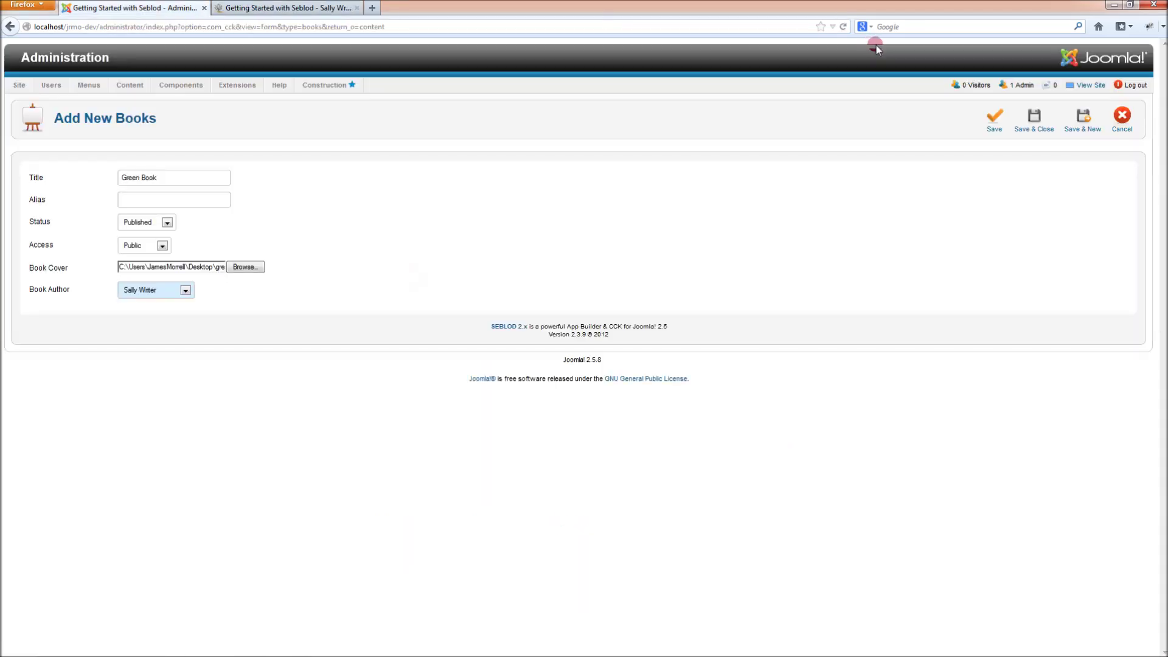
left_click(998, 119)
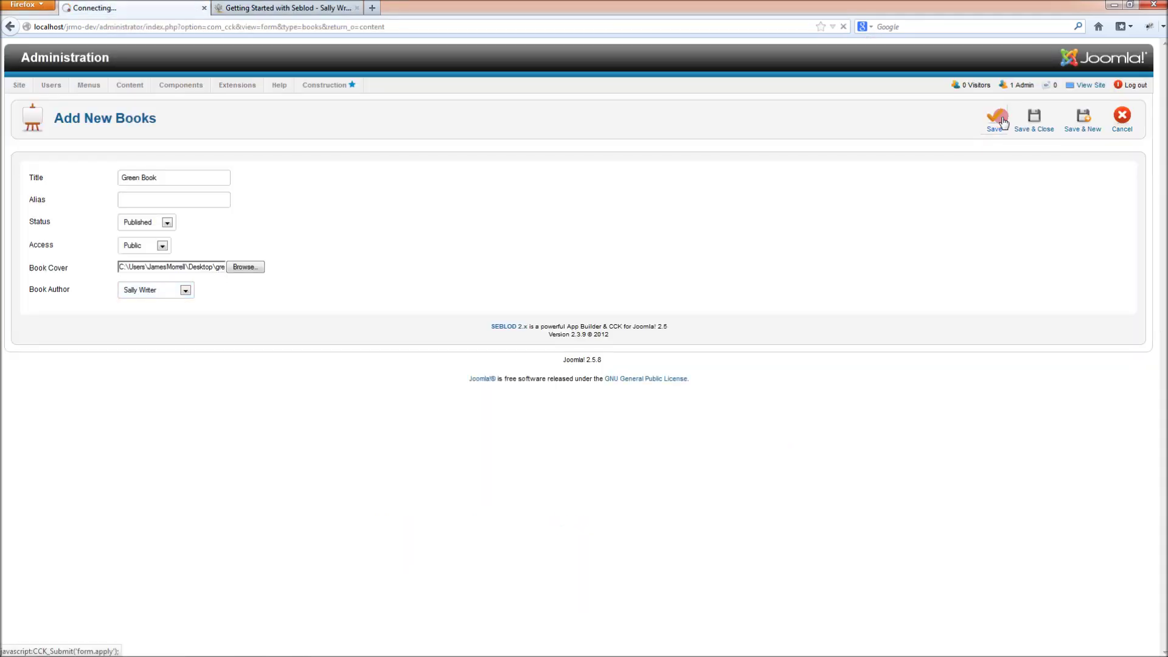
left_click(318, 6)
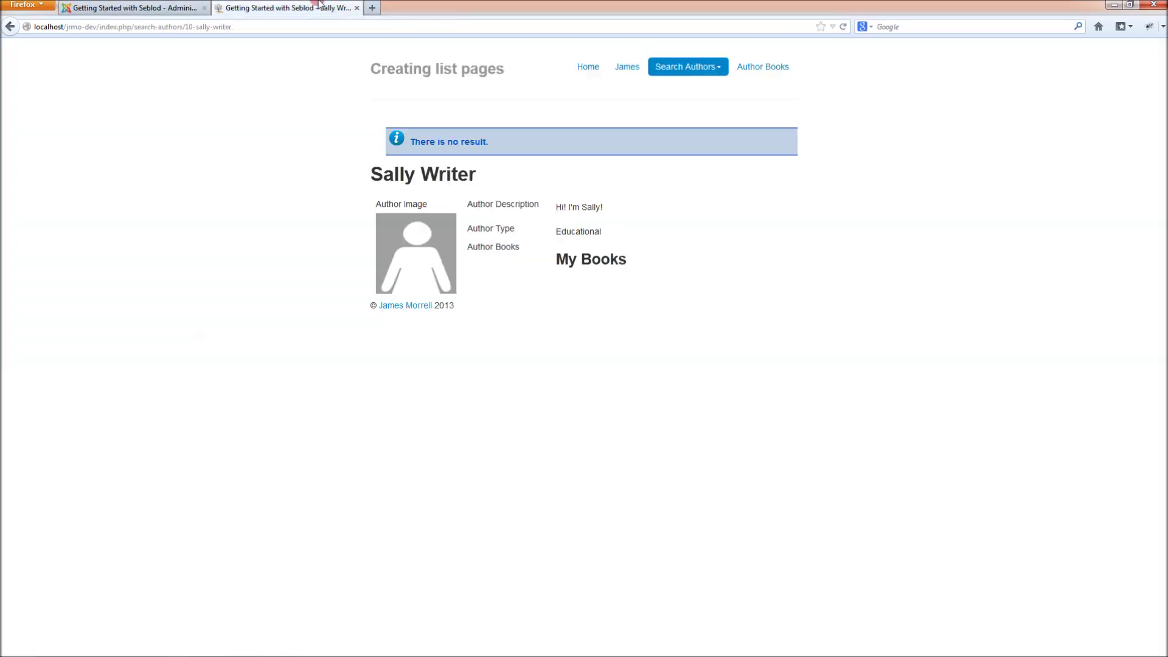
key("F5")
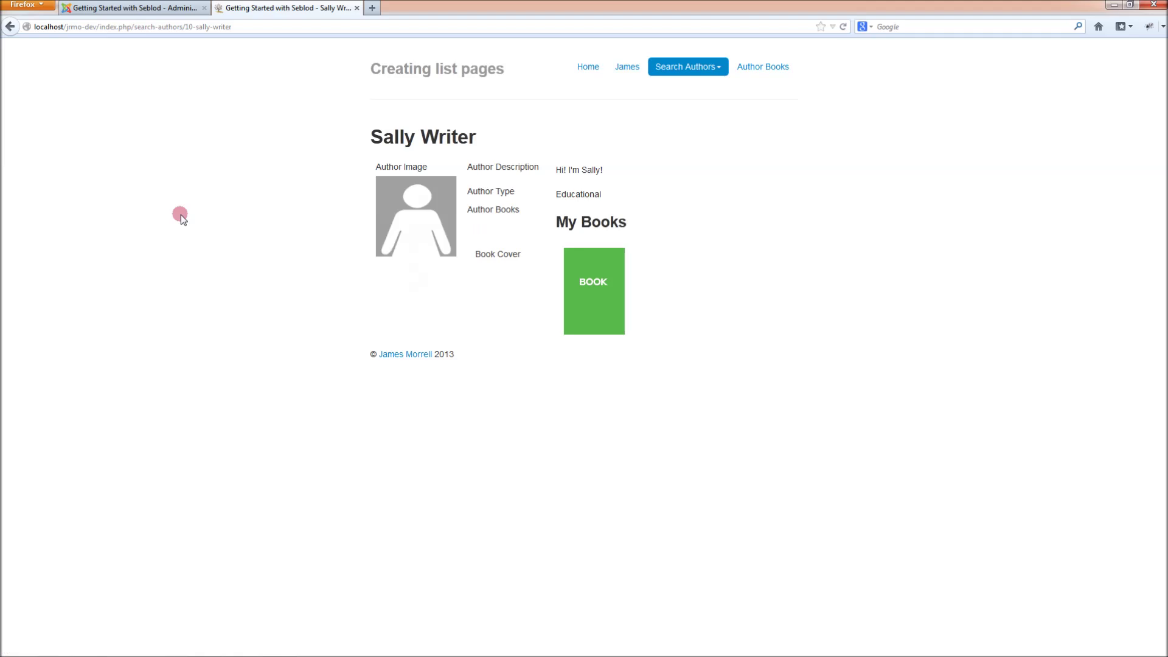